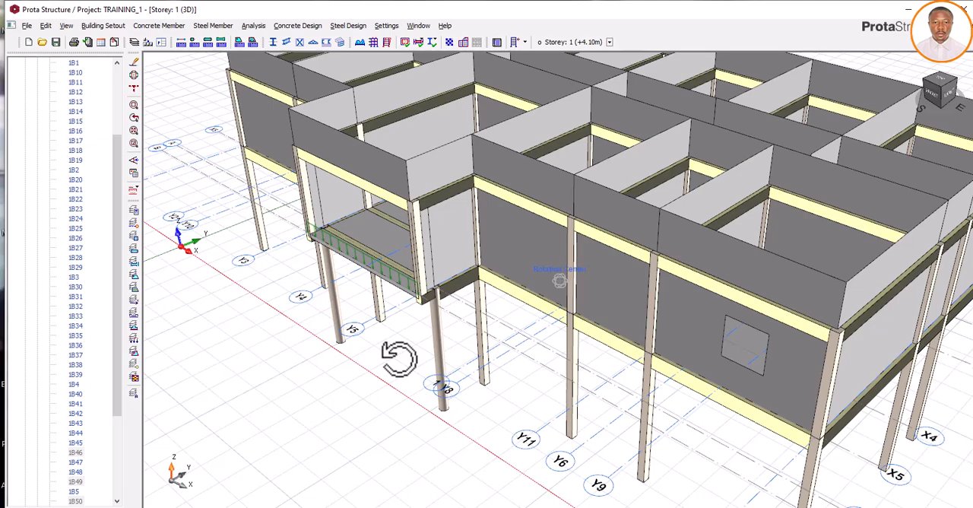
- Examine the front balcony's cantilever slab and the surrounding storey 1 beams in the 3D model
middle_click_drag(399, 358, 396, 344)
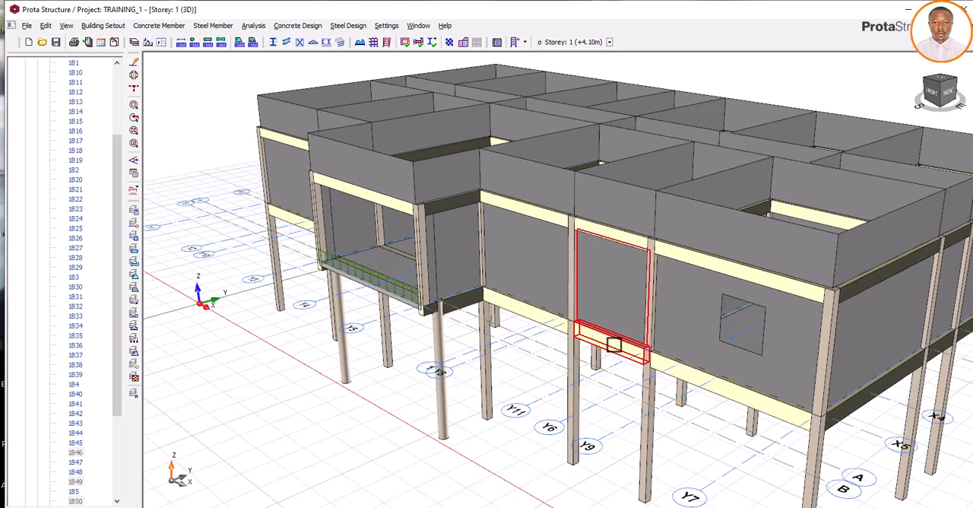
scroll(614, 344, "up", 5)
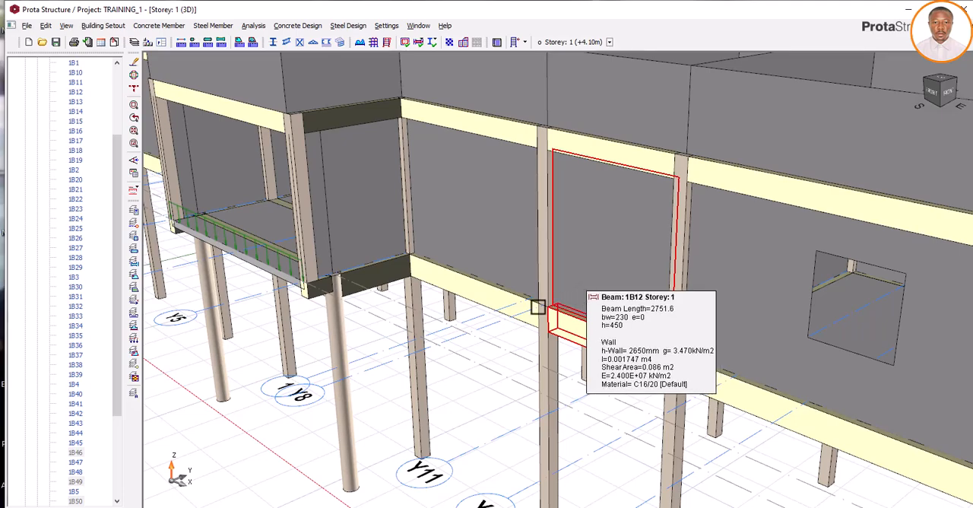
scroll(537, 307, "down", 5)
middle_click_drag(354, 301, 365, 315)
scroll(327, 291, "up", 5)
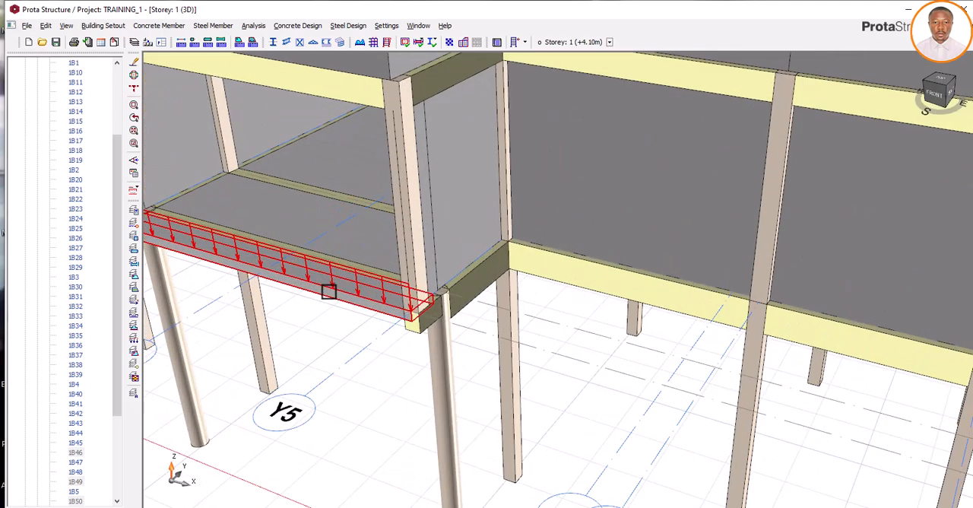
scroll(328, 292, "down", 5)
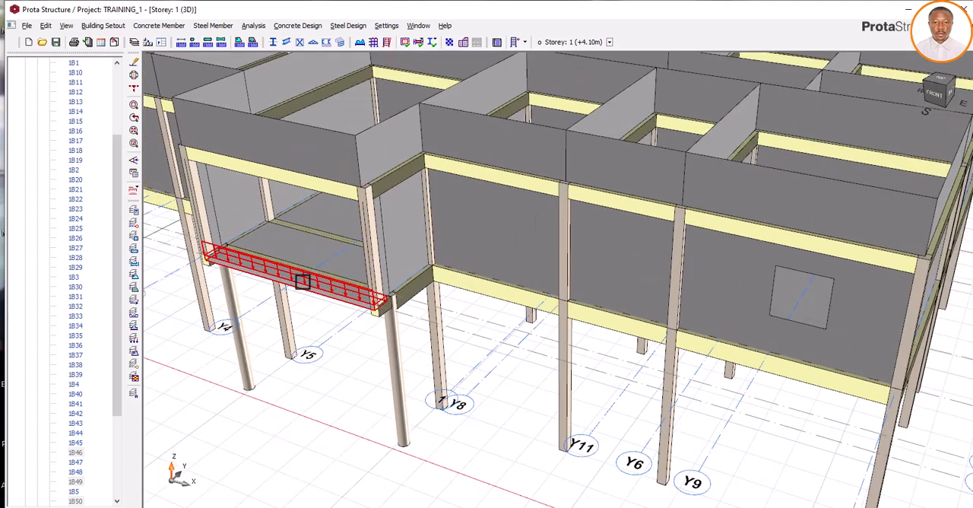
mouse_move(354, 341)
middle_mouse_down()
mouse_move(336, 330)
mouse_move(347, 337)
middle_mouse_up()
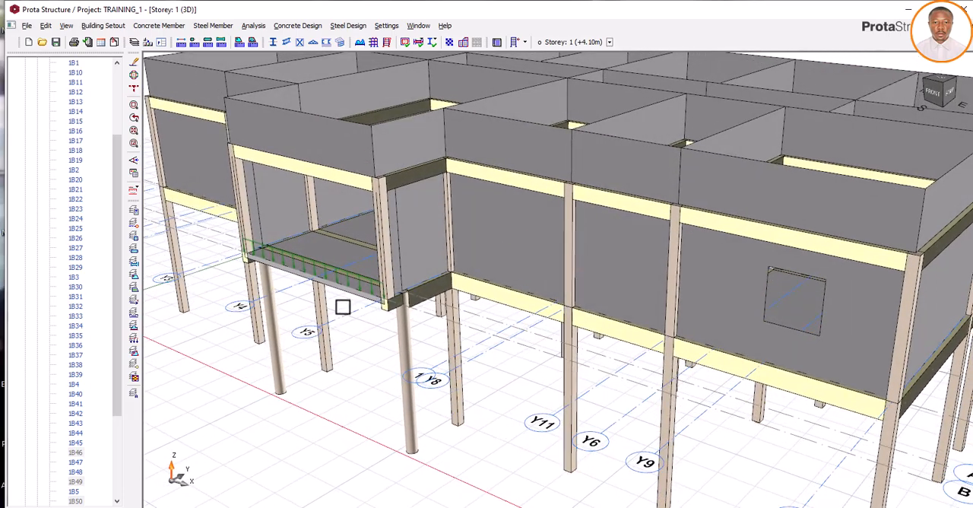
mouse_move(338, 279)
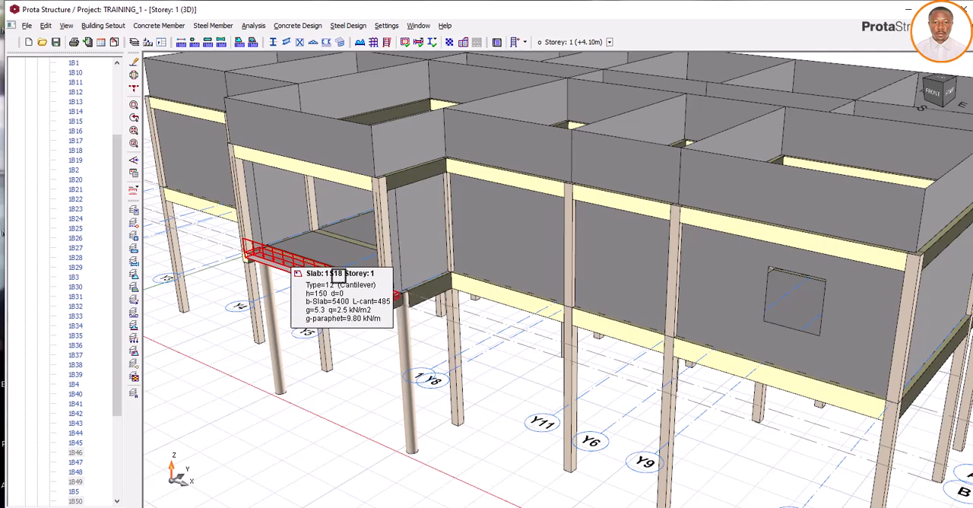
mouse_move(332, 271)
middle_mouse_down()
mouse_move(391, 297)
mouse_move(380, 310)
mouse_move(373, 304)
middle_mouse_up()
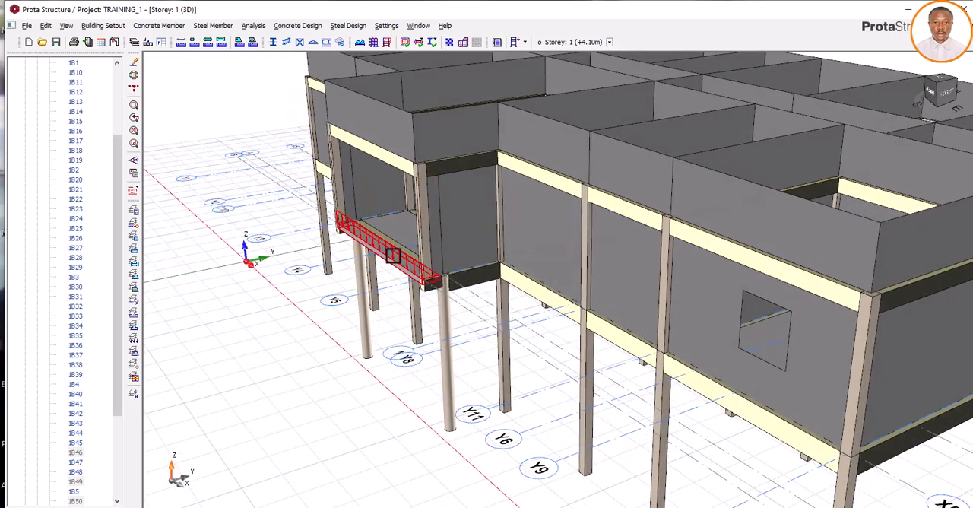
mouse_move(393, 254)
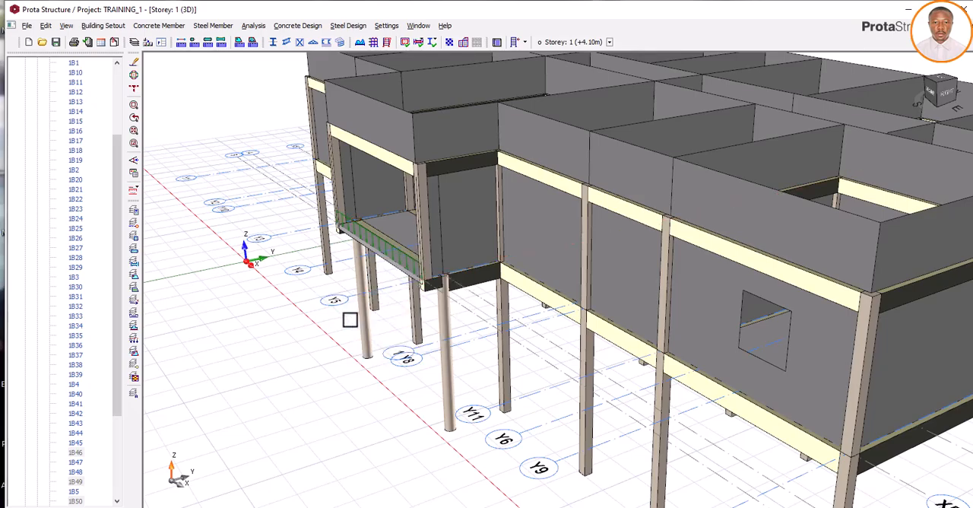
mouse_move(347, 321)
middle_mouse_down()
mouse_move(374, 319)
mouse_move(347, 306)
mouse_move(340, 312)
mouse_move(358, 326)
mouse_move(347, 326)
mouse_move(343, 315)
mouse_move(354, 322)
mouse_move(364, 308)
mouse_move(350, 313)
middle_mouse_up()
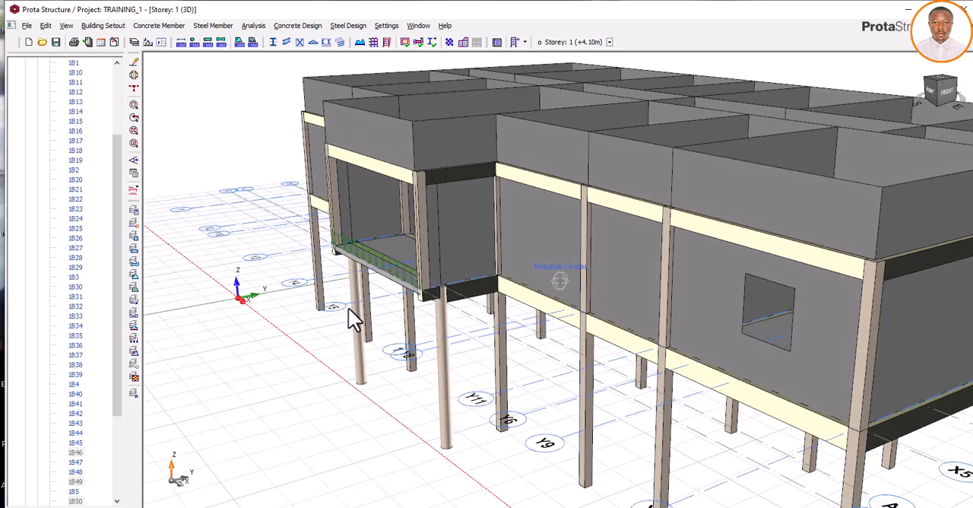
scroll(370, 262, "up", 5)
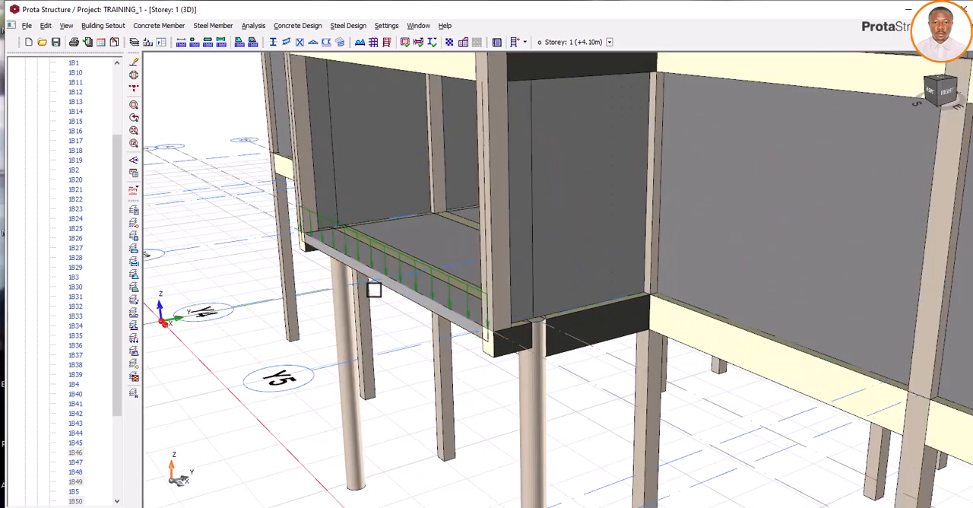
scroll(373, 288, "down", 5)
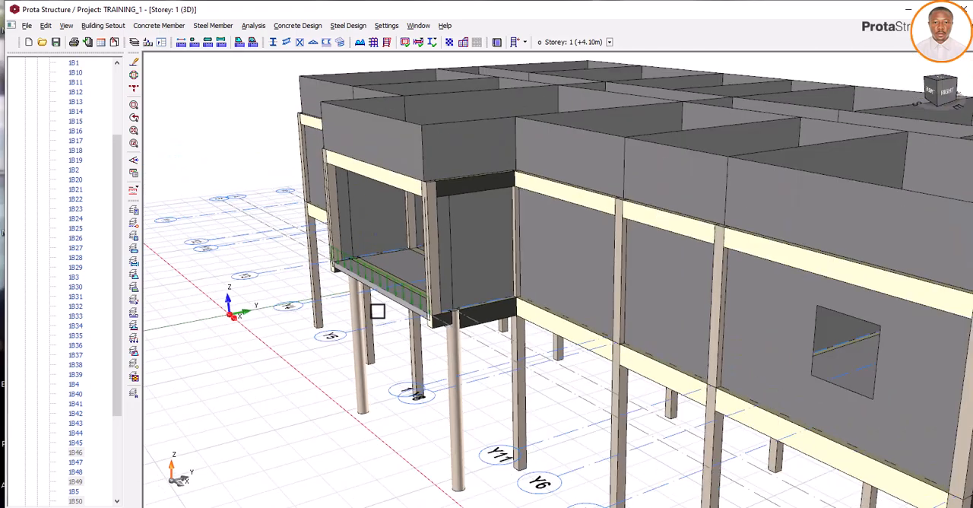
- Delete the cantilever slab along the outer edge of the front balcony on storey 1
scroll(375, 313, "down", 2)
middle_click_drag(363, 391, 373, 391)
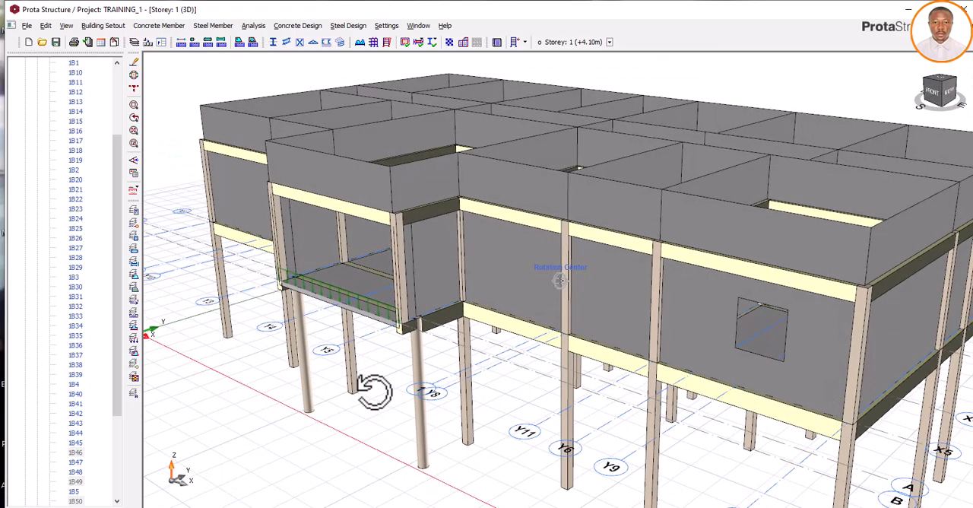
left_click(355, 300)
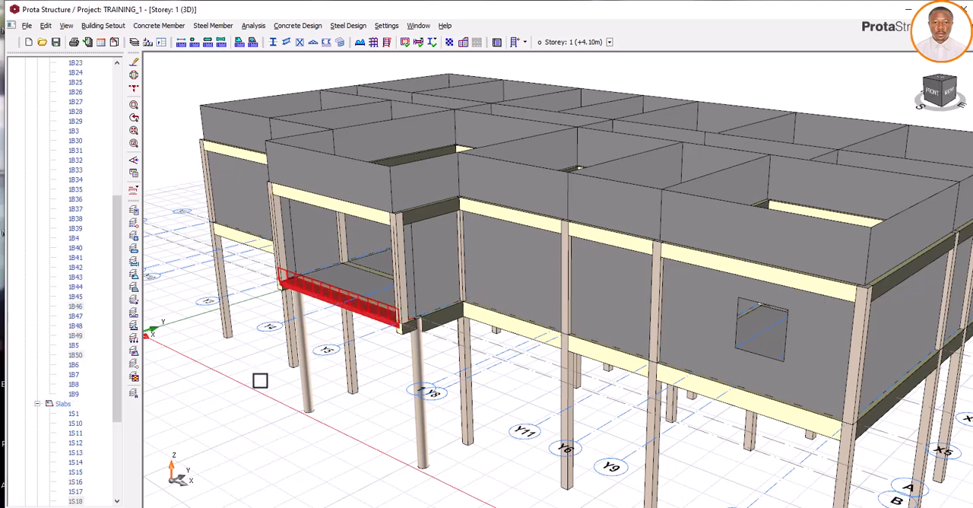
key("Delete")
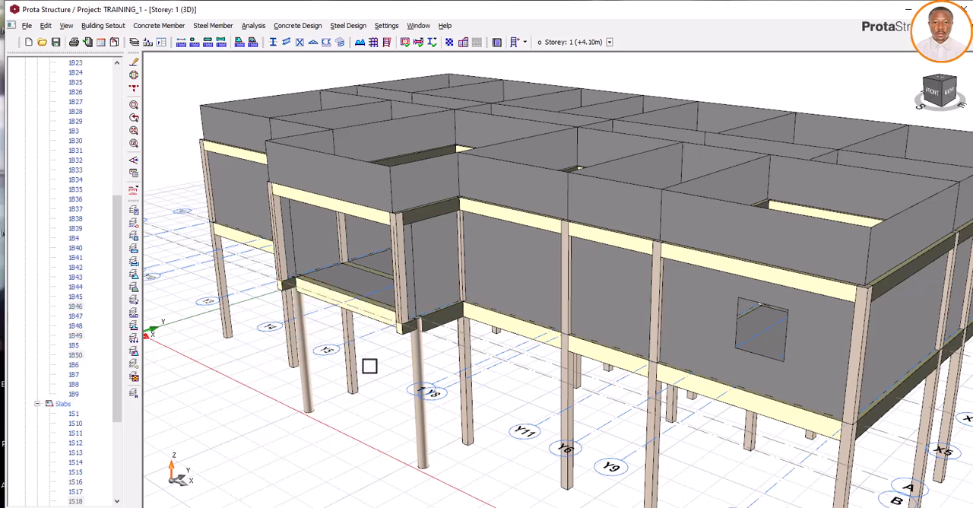
- Open the storey data for editing and set the 1st storey bottom level to 700 mm
scroll(343, 312, "down", 2)
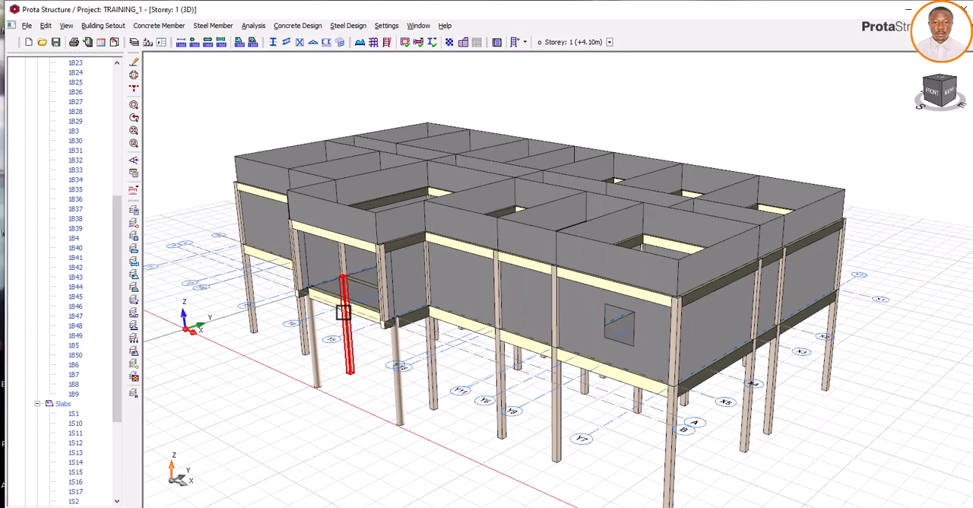
mouse_move(448, 384)
middle_mouse_down()
mouse_move(415, 392)
mouse_move(449, 387)
middle_mouse_up()
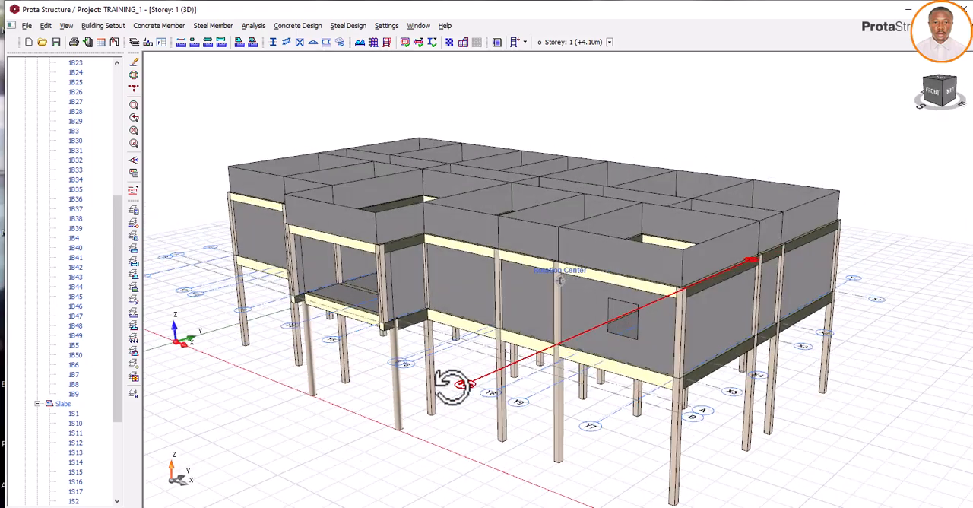
scroll(672, 357, "up", 2)
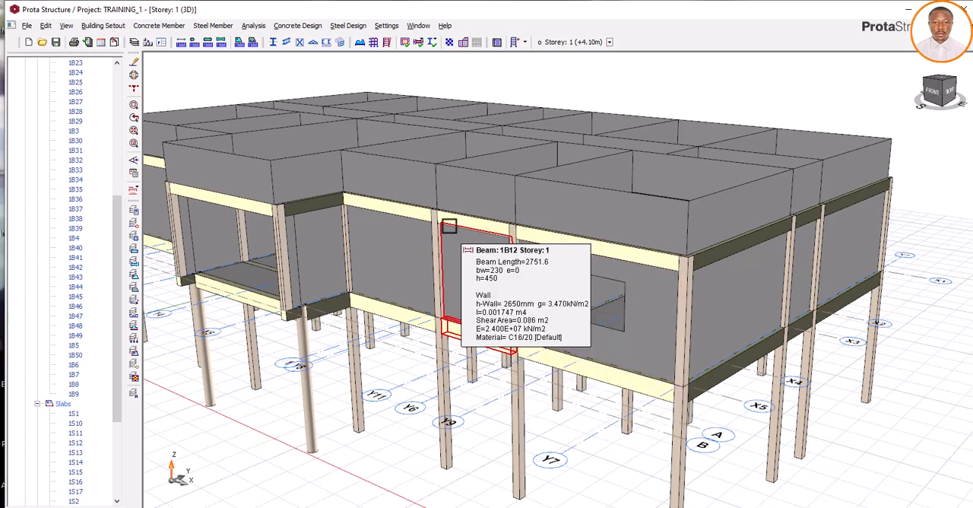
left_click(523, 43)
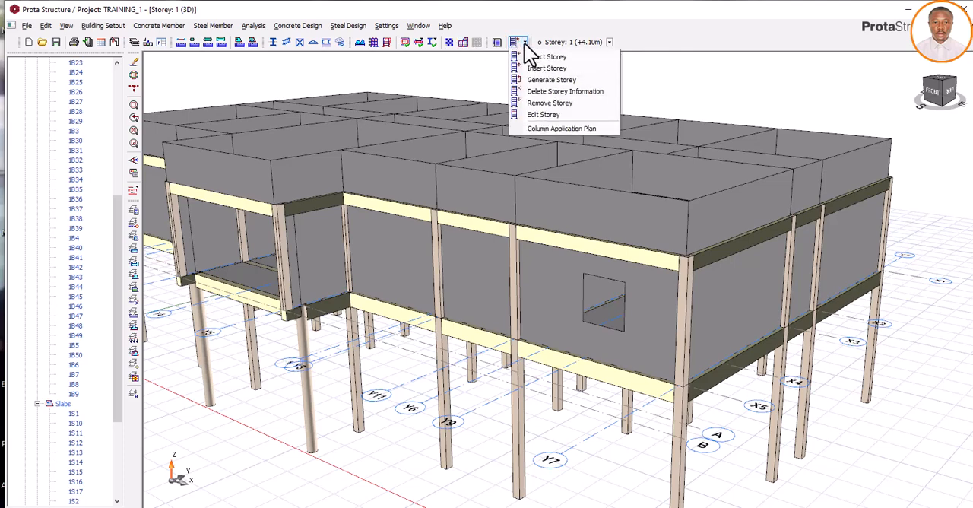
left_click(540, 111)
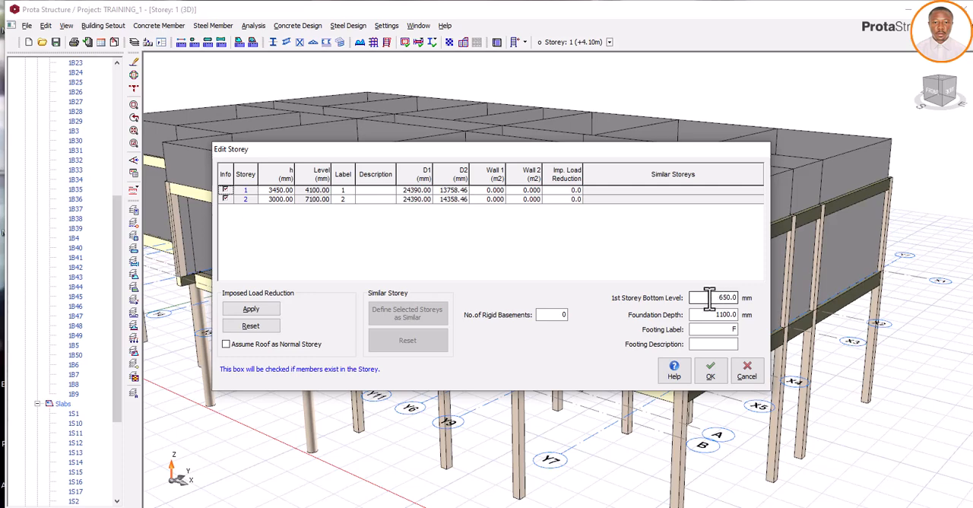
left_click_drag(708, 298, 737, 297)
type("700")
left_click_drag(723, 297, 734, 299)
left_click(278, 190)
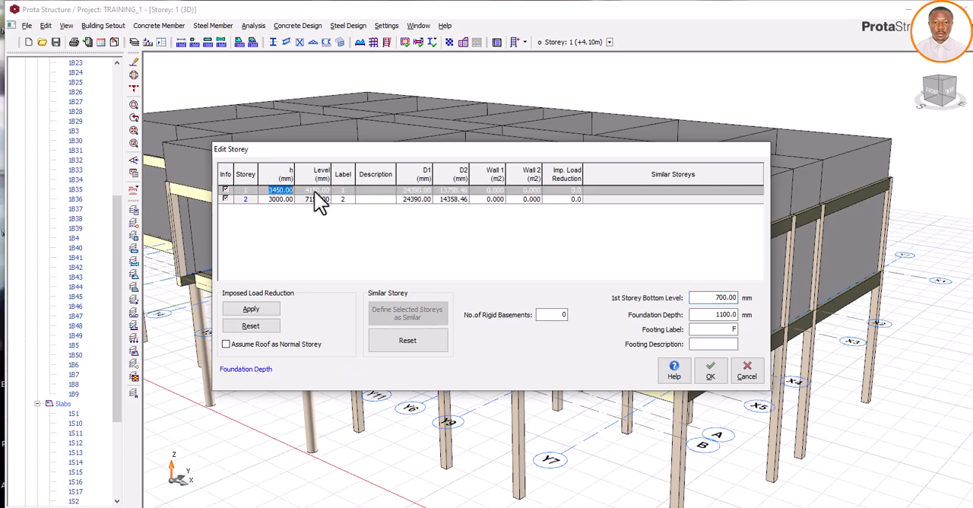
- Set the 1st storey bottom level back to 650 mm and close the storey data without saving
left_click_drag(710, 297, 743, 298)
type("65")
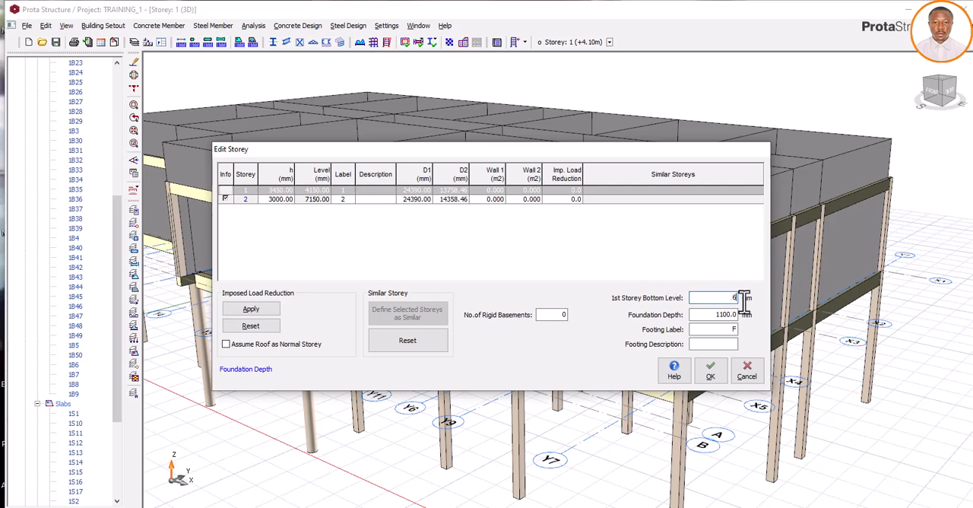
type("0")
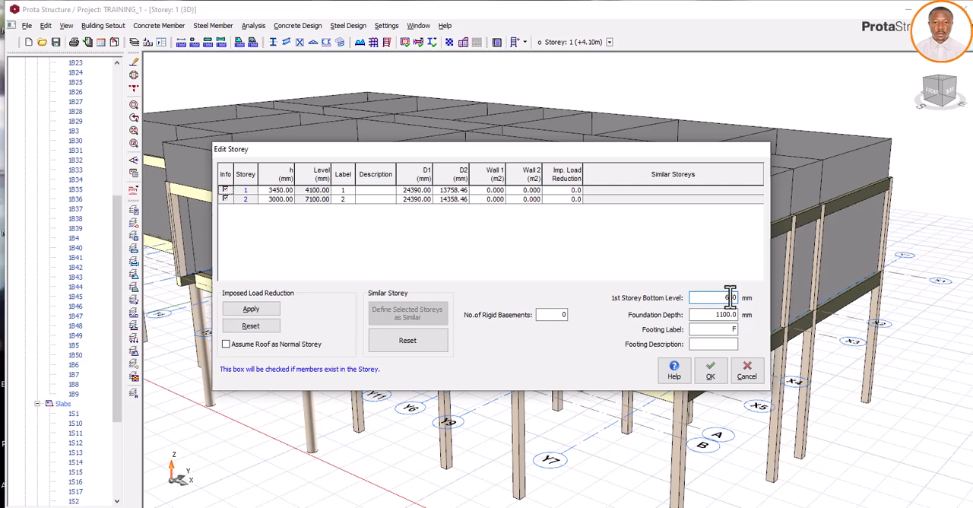
left_click(280, 190)
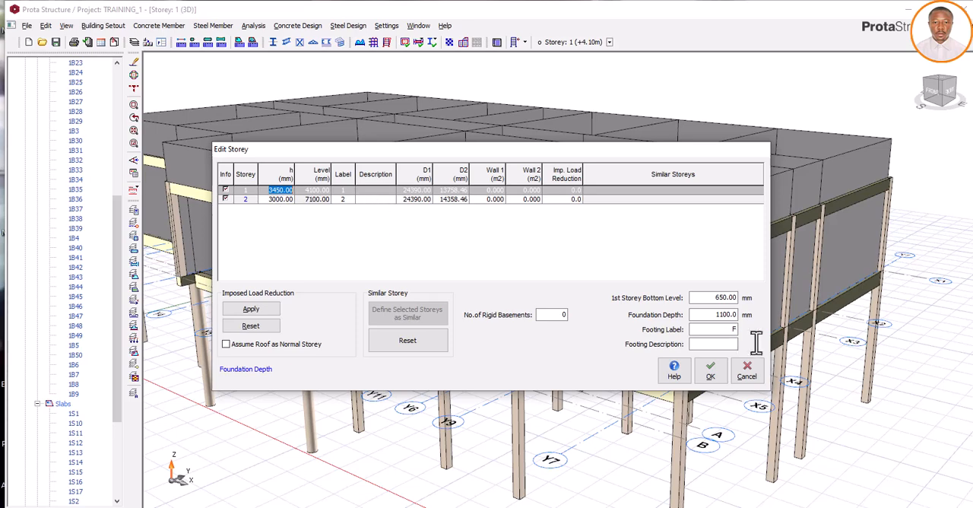
left_click(747, 373)
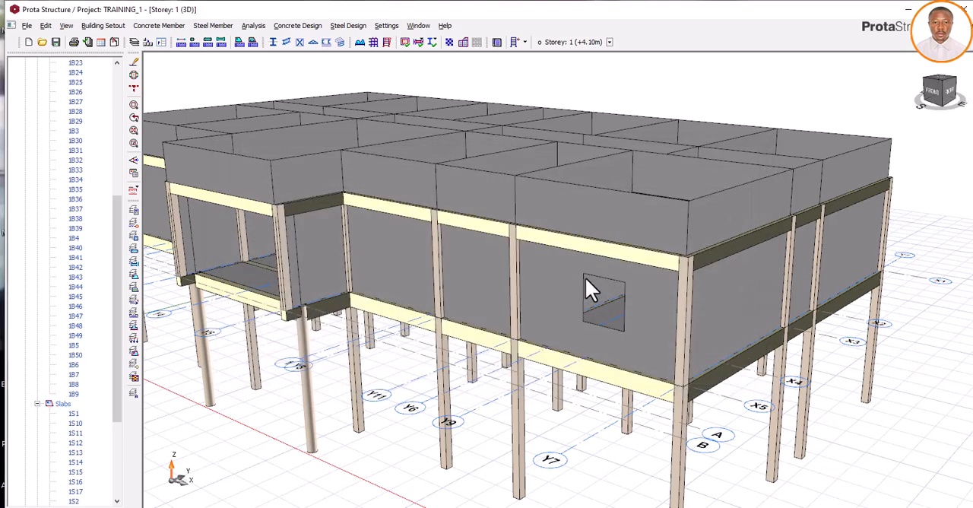
scroll(447, 304, "down", 1)
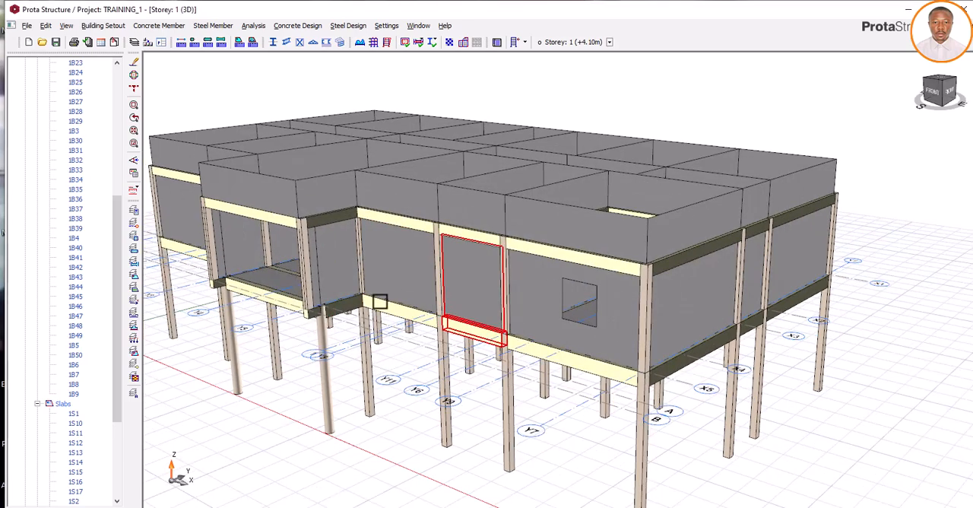
scroll(279, 307, "up", 2)
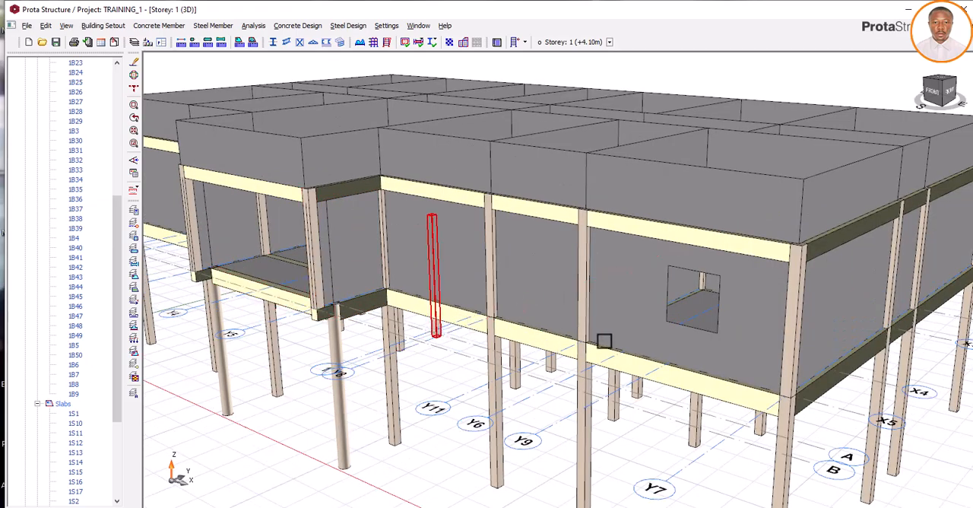
left_click(623, 335)
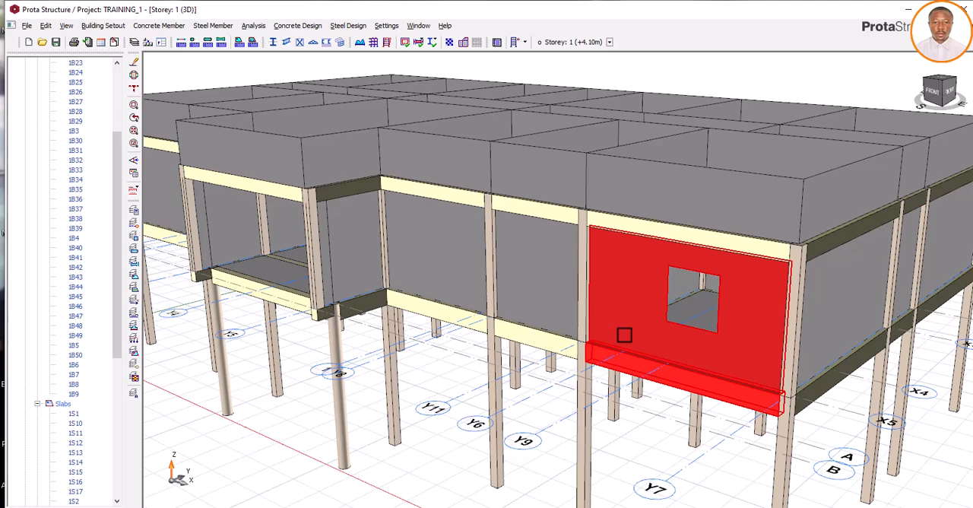
right_click(623, 335)
left_click(558, 75)
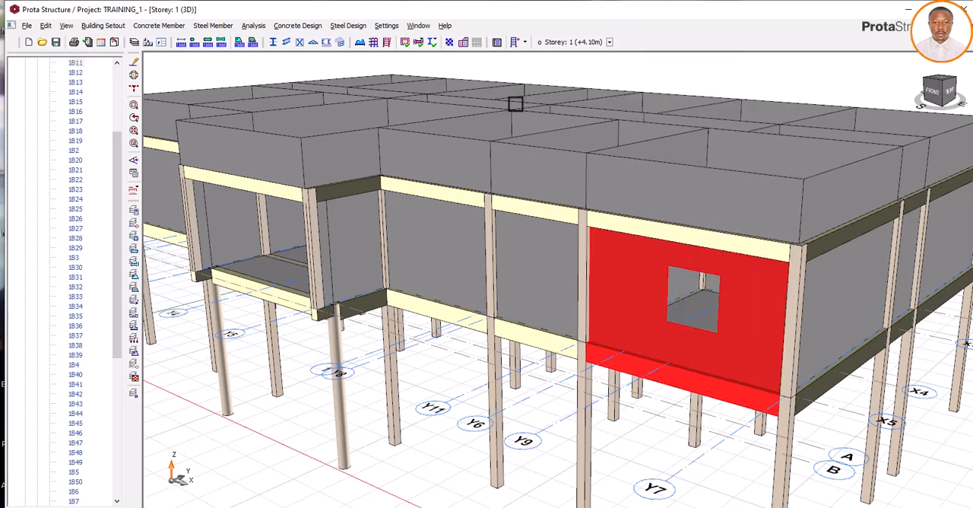
key("Escape")
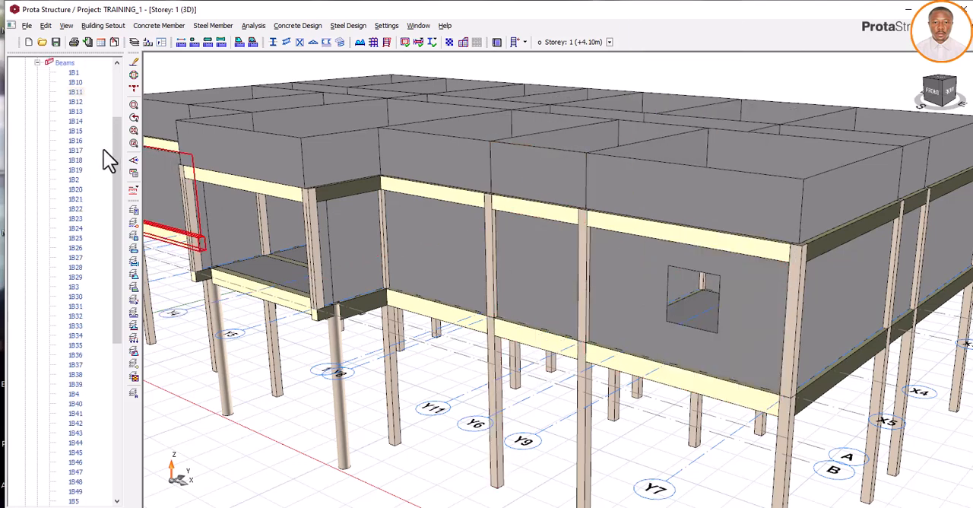
- Open the storey 1 plan view and show the whole floor layout
scroll(109, 159, "up", 4)
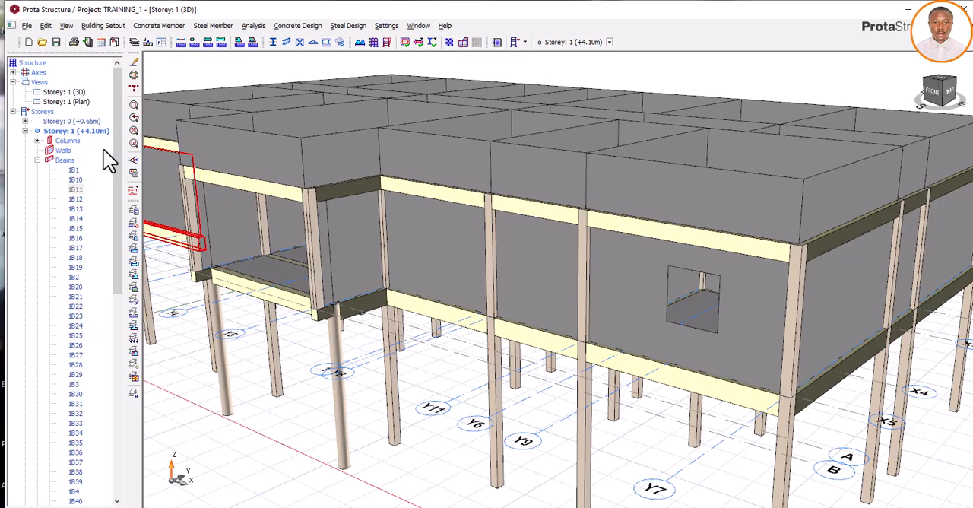
double_click(79, 102)
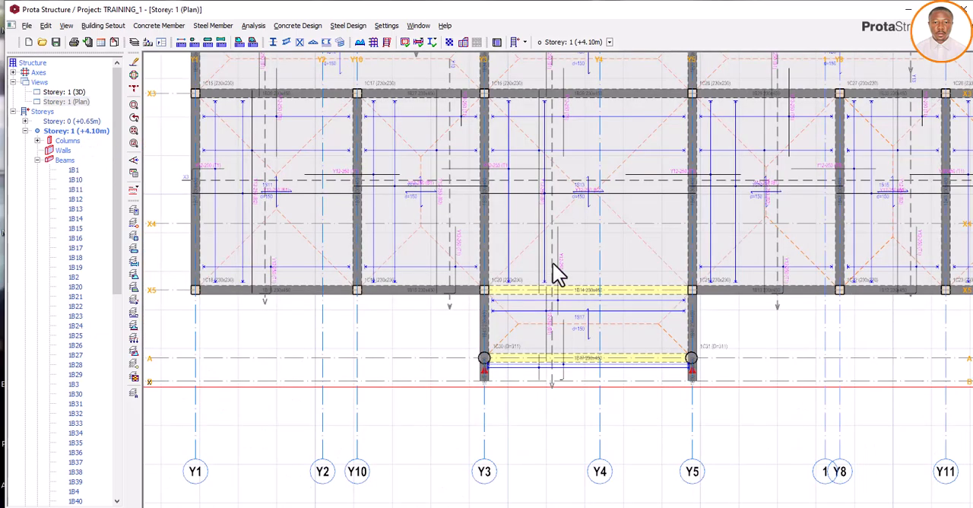
scroll(635, 327, "down", 1)
scroll(642, 350, "down", 2)
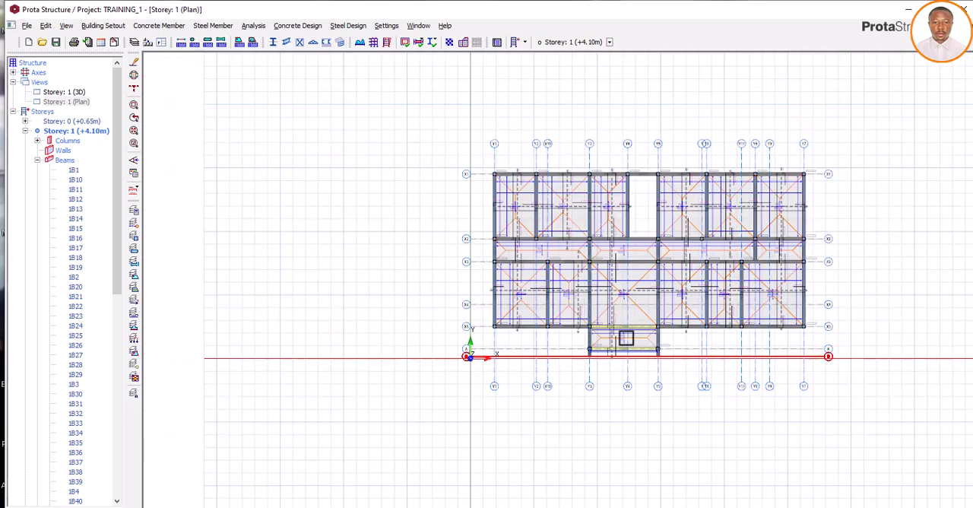
- Delete the wall load from storey 1 beam 1B1 on axis X1 between Y1 and Y2
scroll(517, 176, "up", 4)
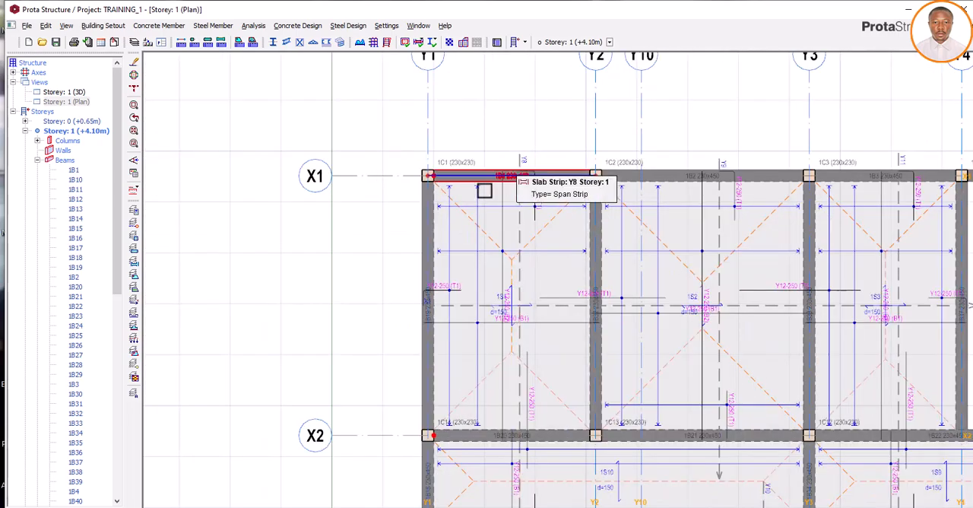
left_click(476, 175)
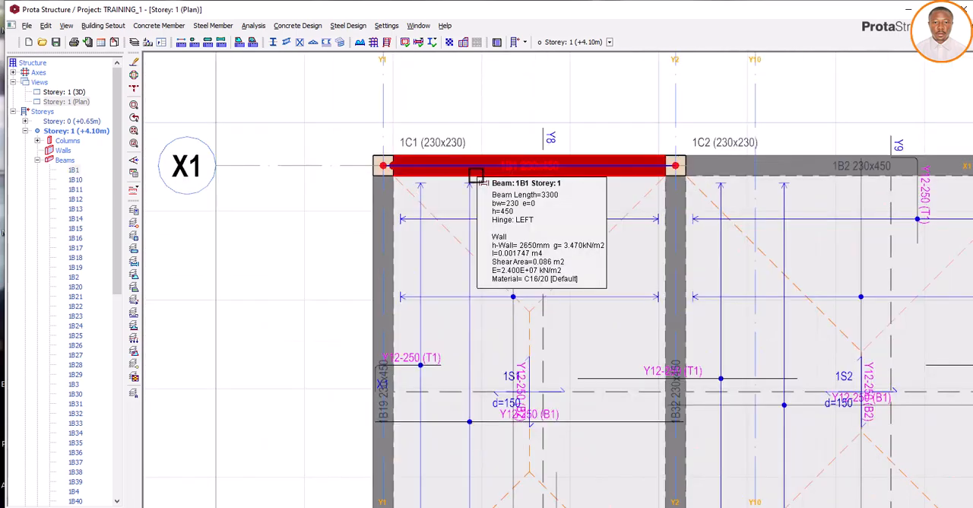
right_click(476, 175)
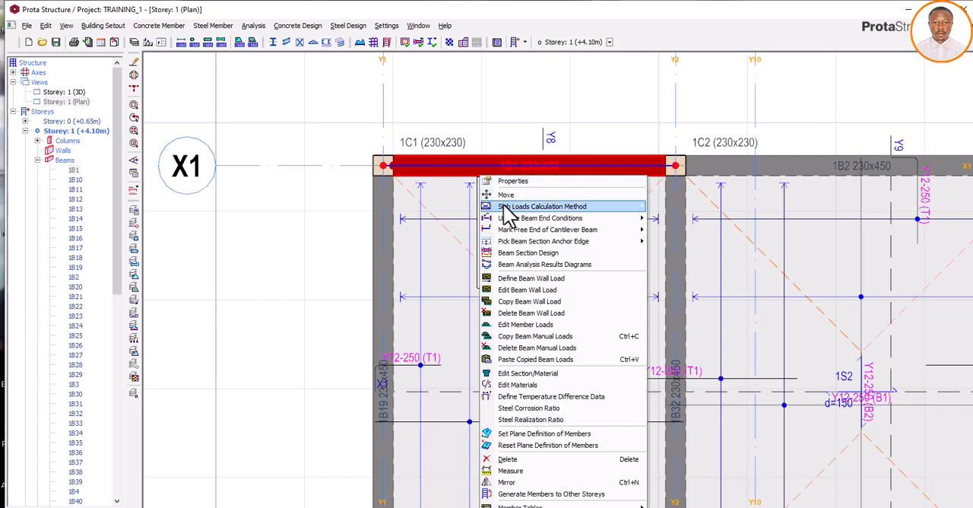
left_click(530, 314)
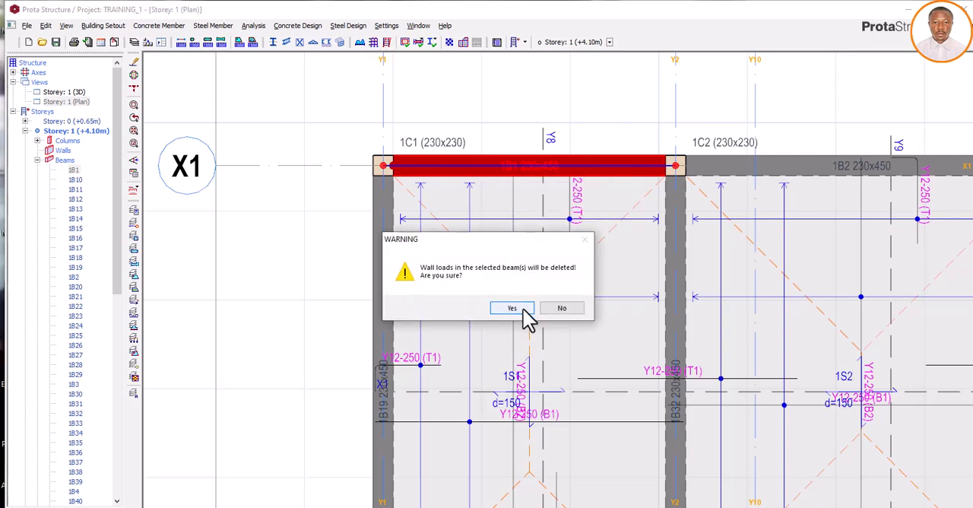
left_click(512, 307)
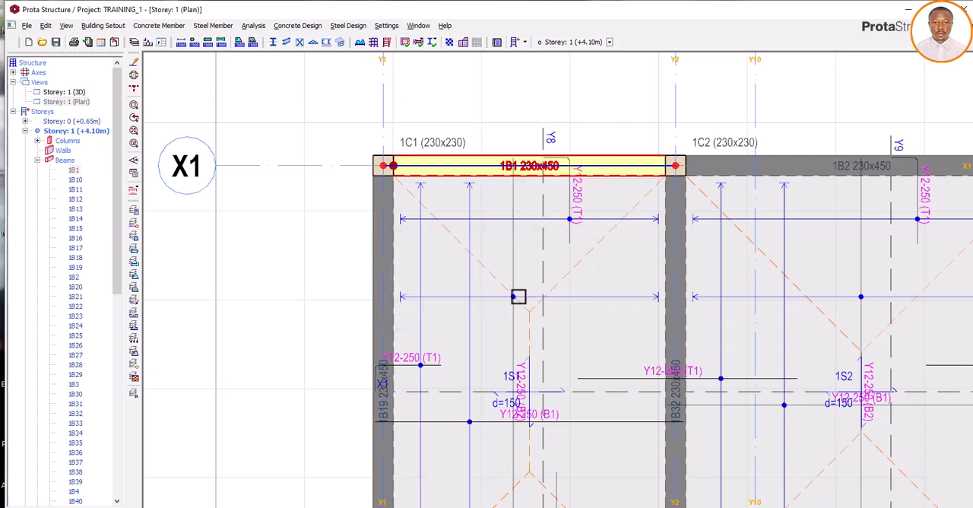
- Open the storey 2 plan view and check the section depth and wall data of beam 2B1 on axis X1
scroll(412, 210, "down", 3)
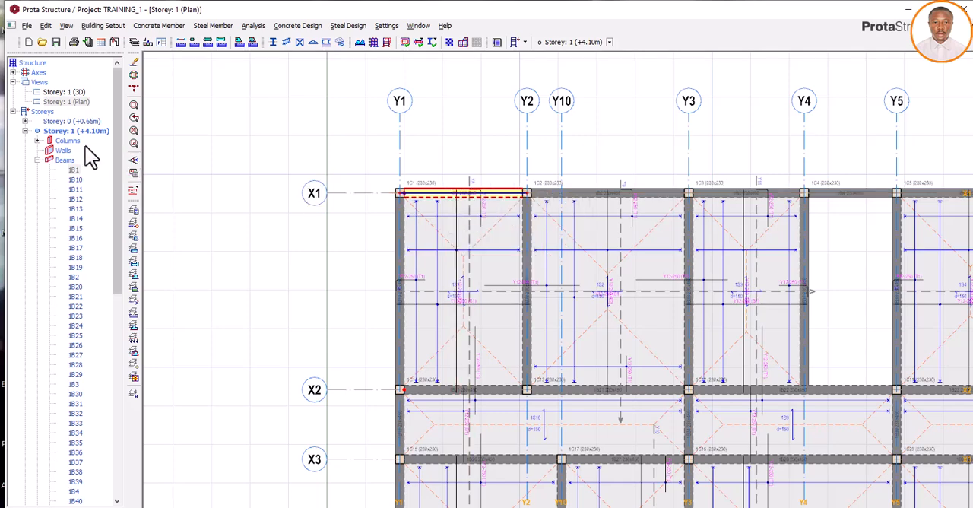
scroll(136, 228, "down", 15)
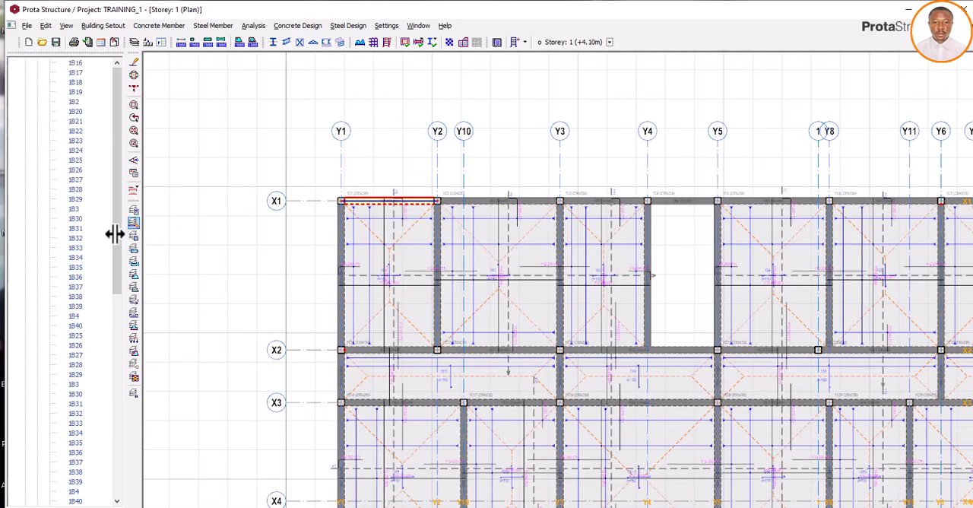
double_click(83, 501)
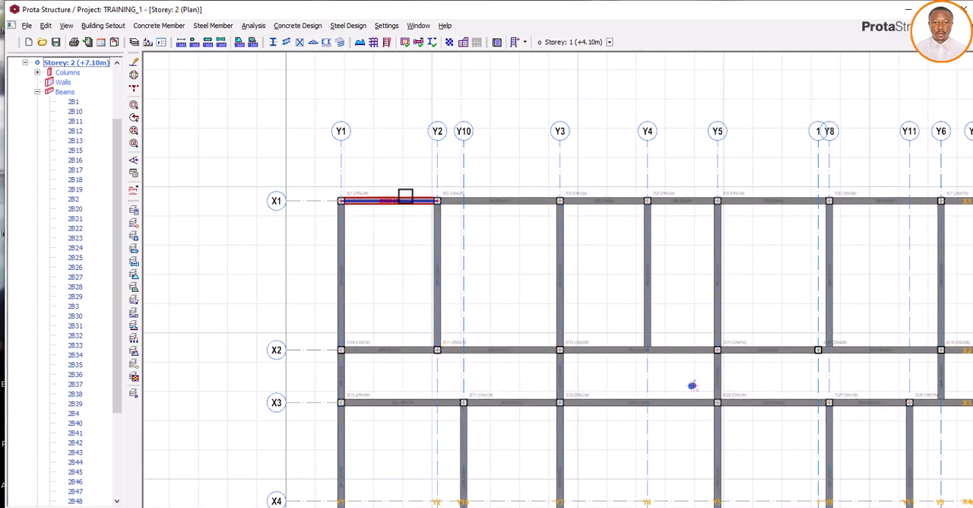
scroll(361, 202, "up", 2)
scroll(396, 200, "up", 4)
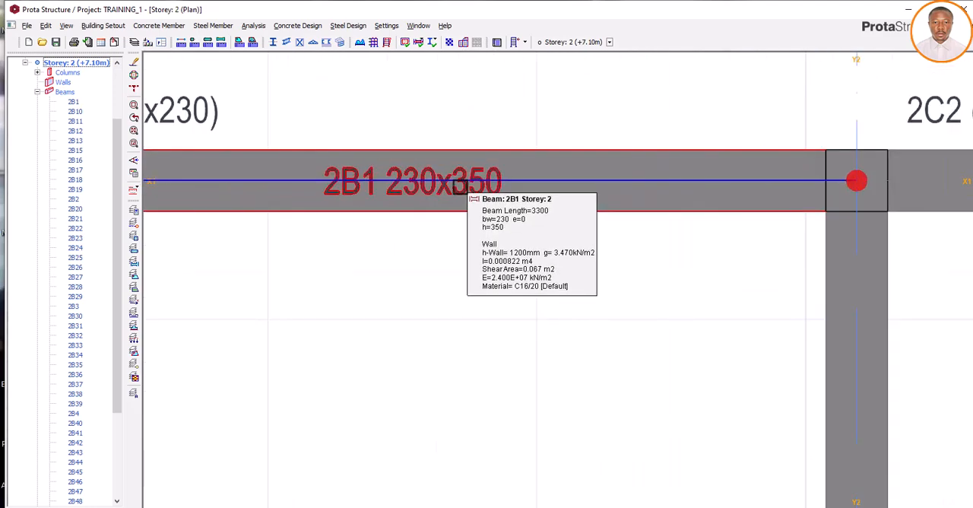
scroll(468, 200, "up", 2)
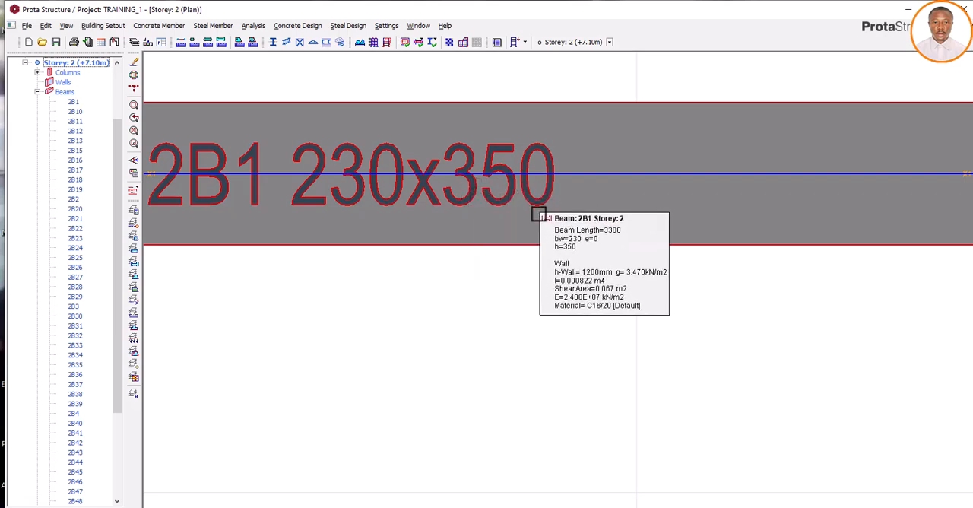
scroll(538, 212, "down", 2)
mouse_move(538, 218)
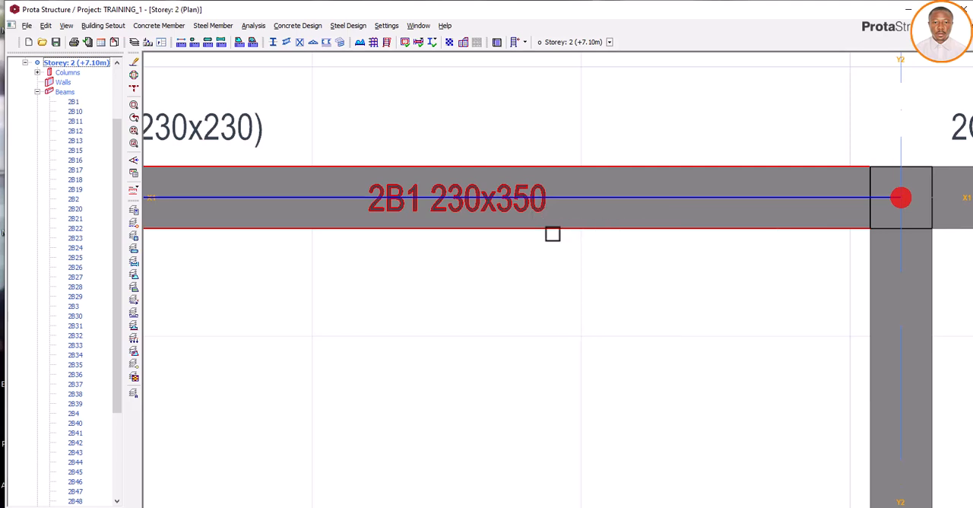
- Open the storey data to check the height of storey 2, and close it without changes
scroll(553, 235, "down", 1)
scroll(552, 235, "down", 2)
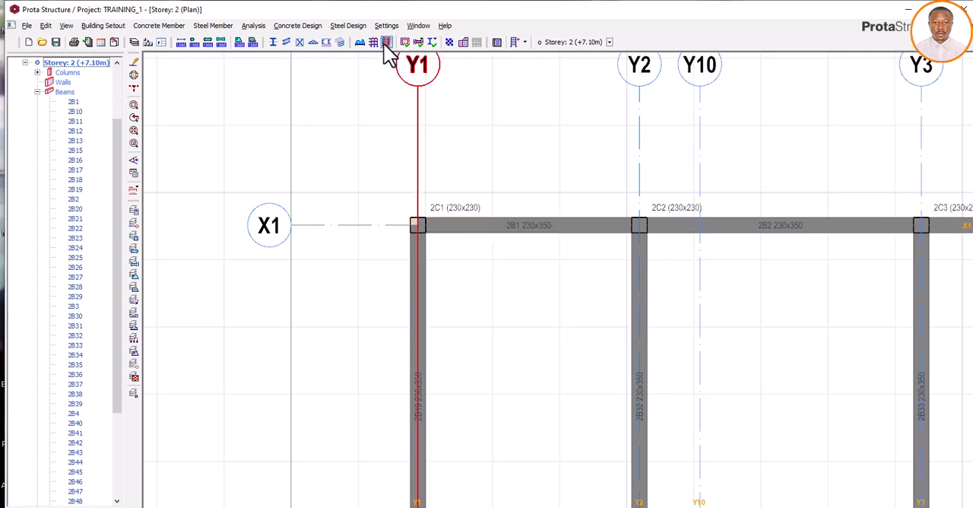
left_click(525, 42)
left_click(538, 114)
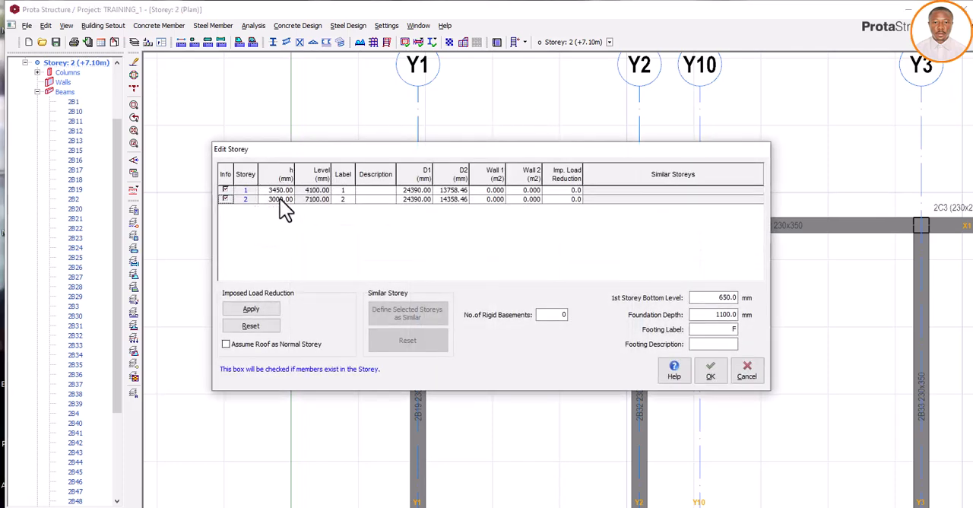
left_click(747, 372)
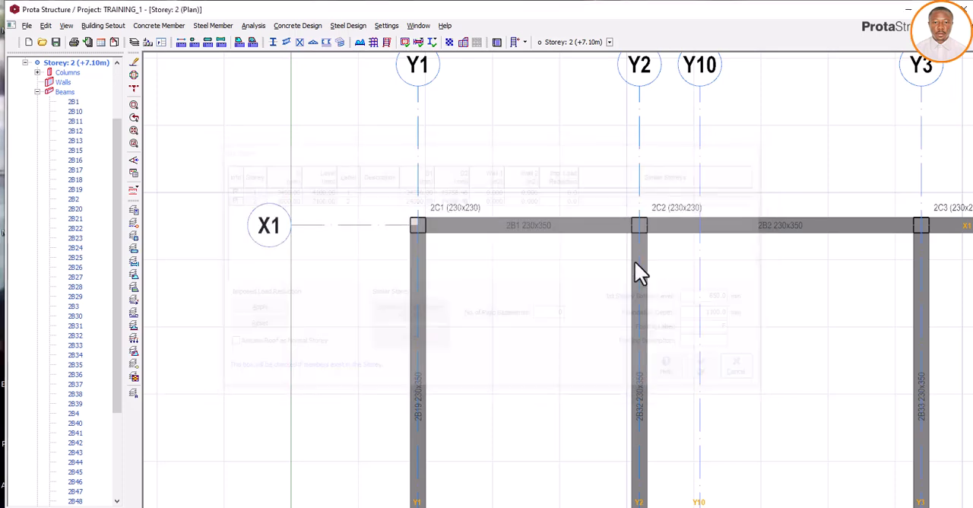
- Inspect the properties of beam 2B1 again to read its depth, and clear the selection
left_click(532, 225)
scroll(547, 232, "up", 5)
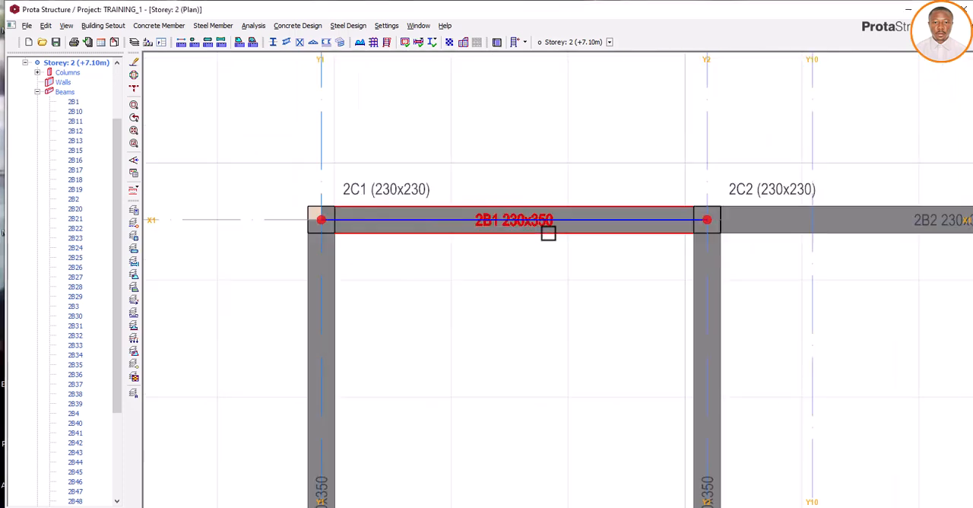
mouse_move(539, 219)
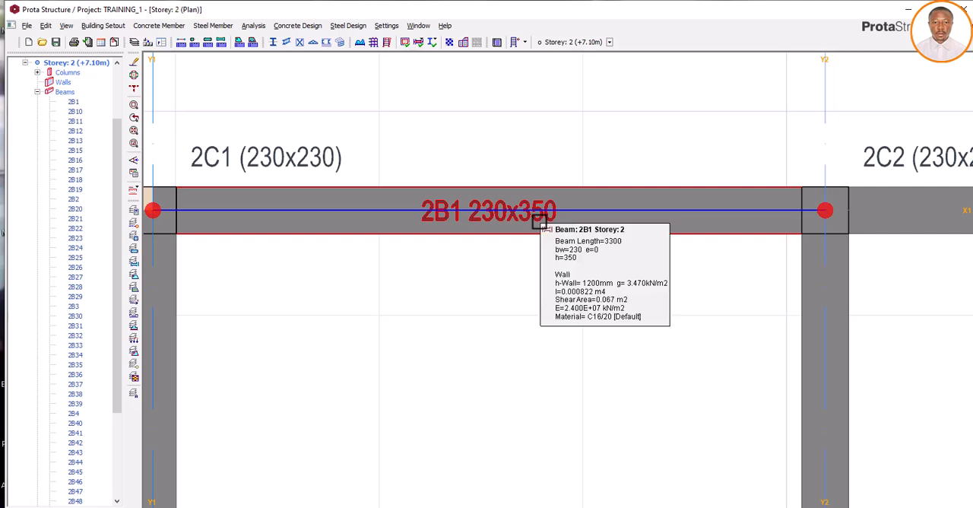
left_click(461, 450)
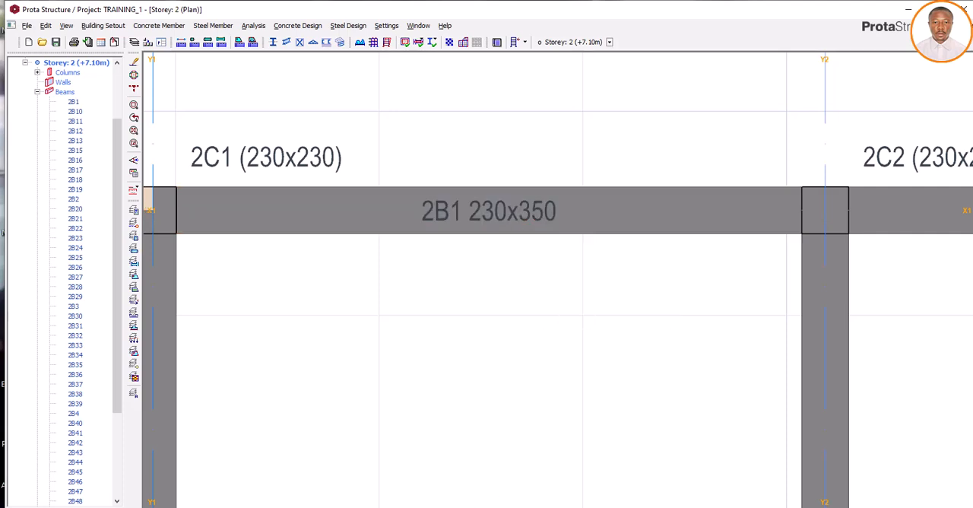
left_click(399, 507)
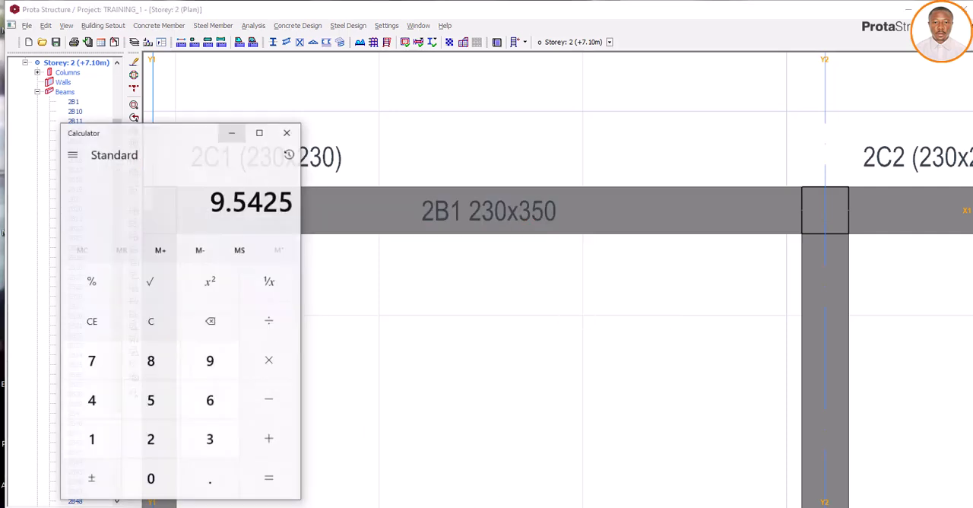
left_click_drag(194, 135, 677, 139)
left_click(705, 136)
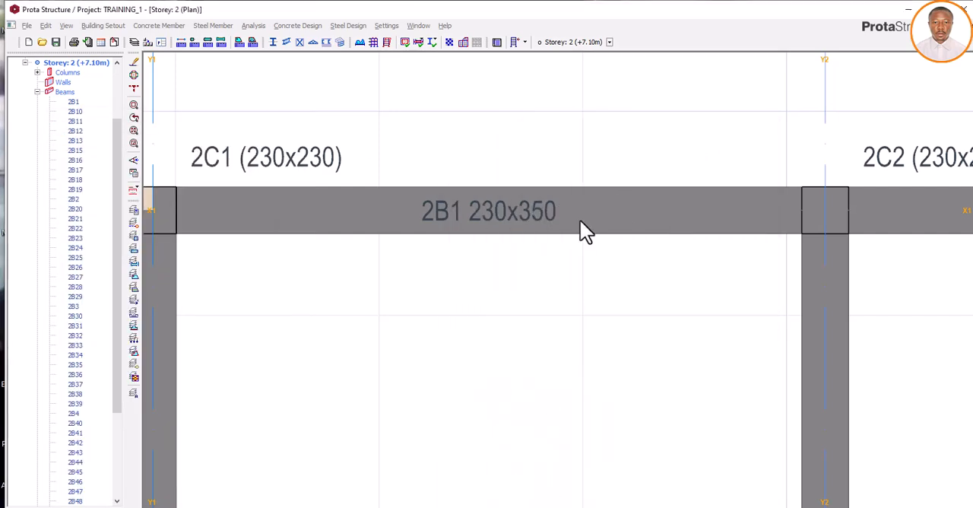
- Leave the storey 2 beams and reopen the plan view of storey 1
left_click(493, 205)
scroll(493, 206, "down", 3)
key("Escape")
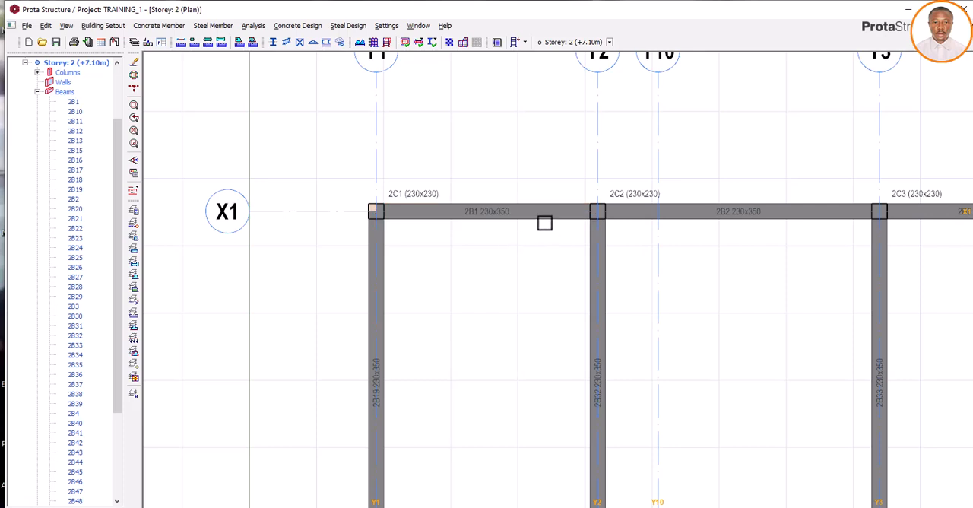
scroll(72, 123, "up", 3)
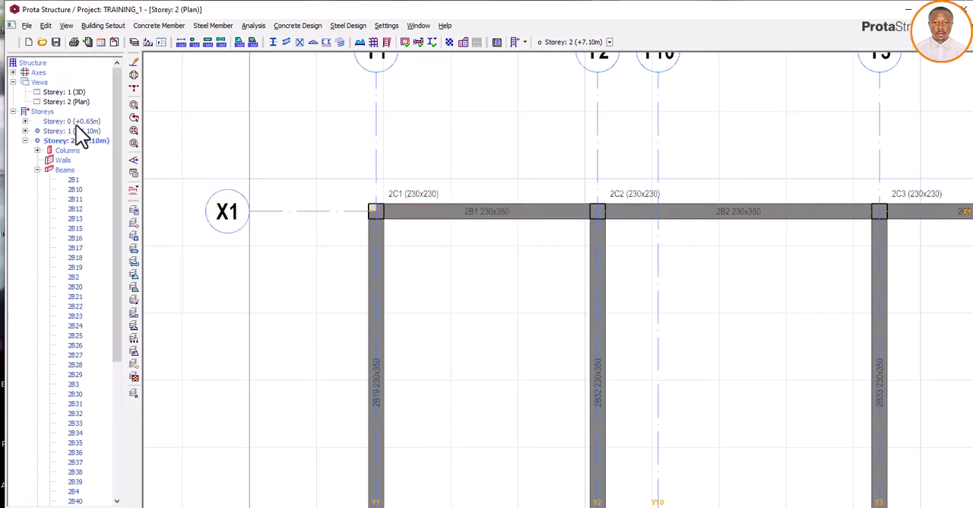
scroll(85, 310, "down", 10)
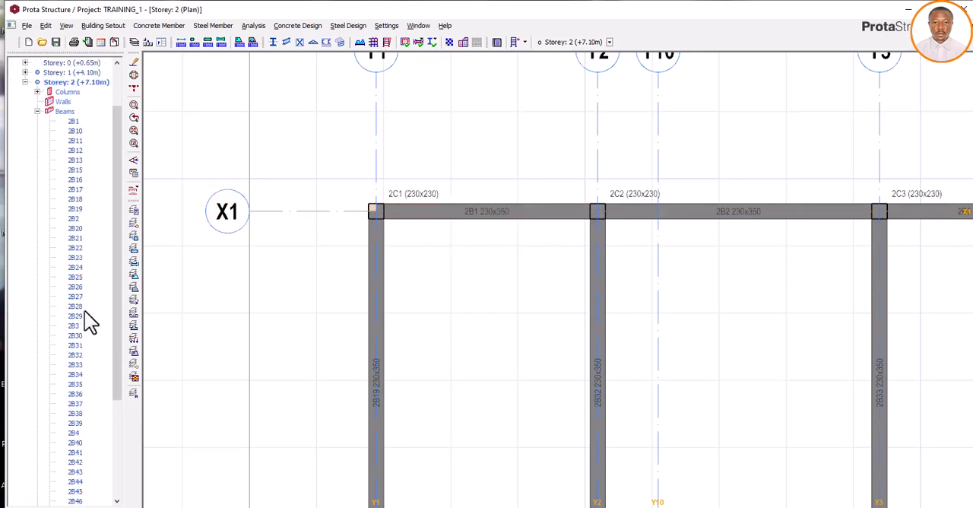
scroll(74, 217, "up", 9)
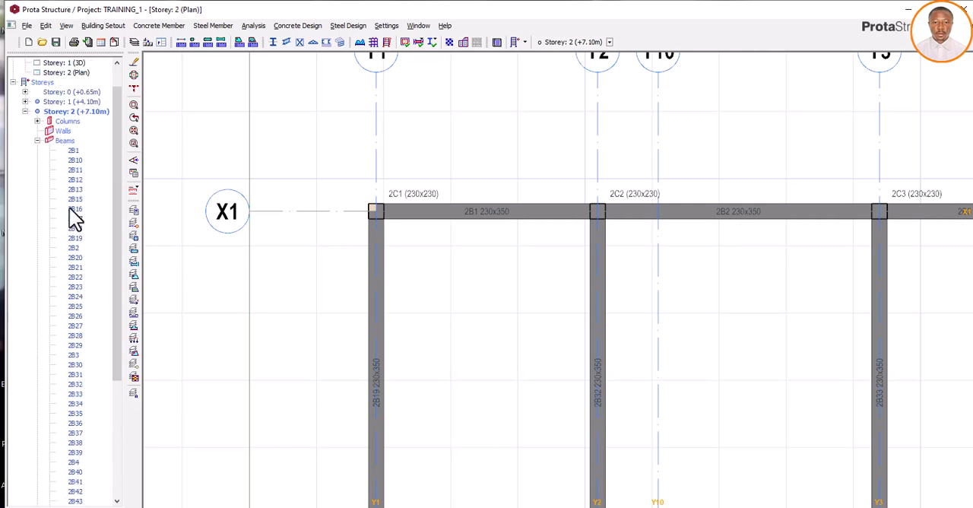
double_click(73, 102)
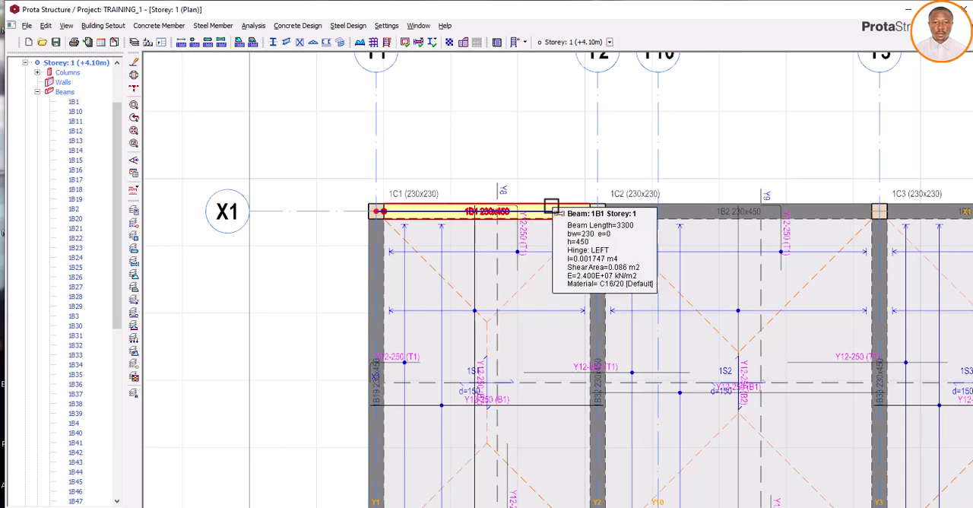
- Open the wall load of beam 1B1 for editing and set the wall unit weight to 3.47 kN/m2
right_click(551, 206)
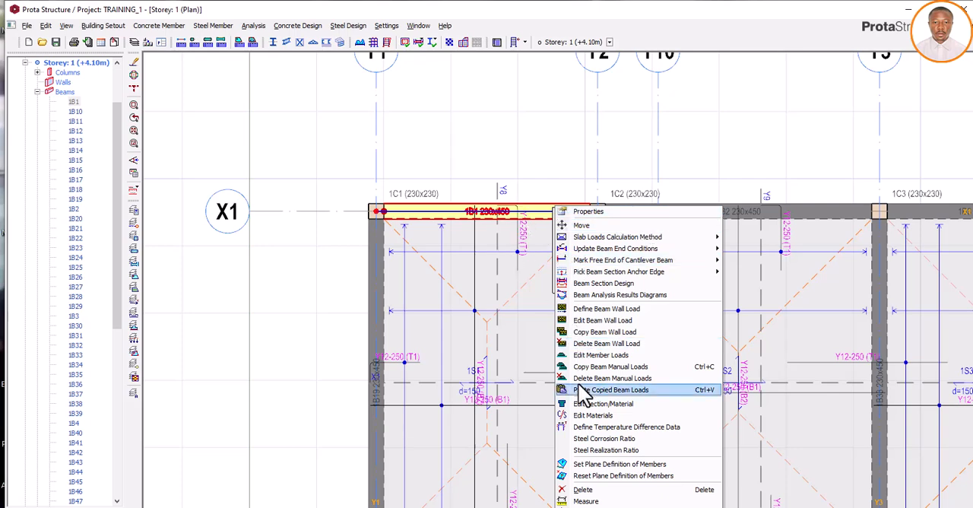
left_click(604, 321)
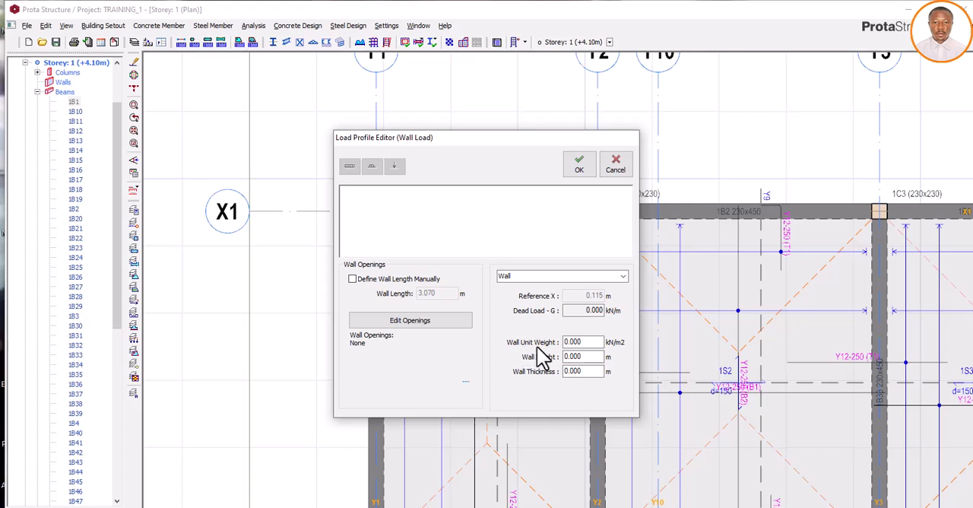
double_click(585, 343)
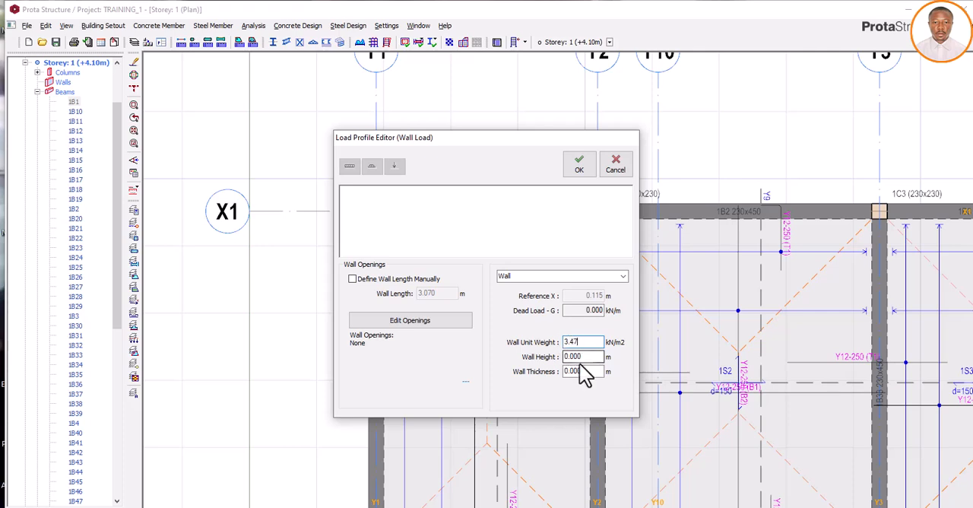
left_click(582, 357)
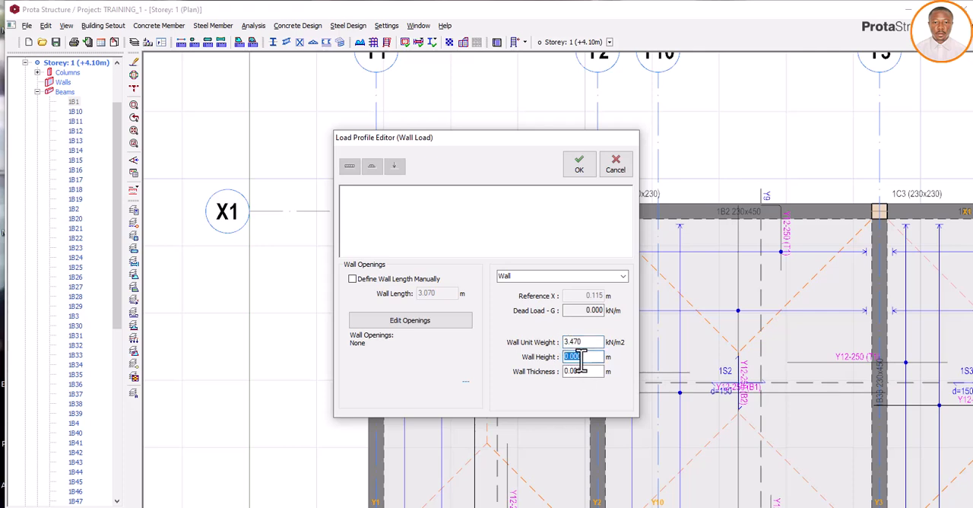
- Switch to Calculator and work out the clear wall height as 3000 minus the 350 mm beam depth
left_click(535, 506)
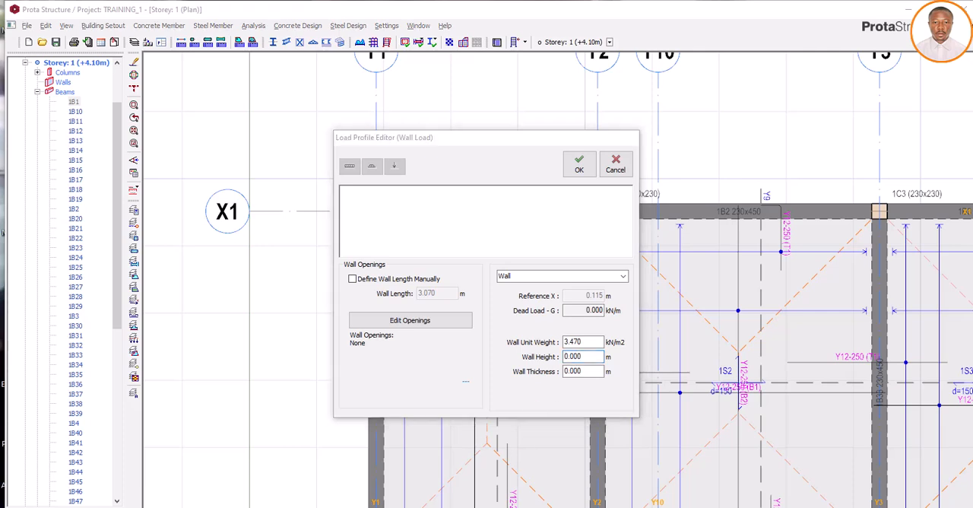
left_click_drag(667, 127, 728, 119)
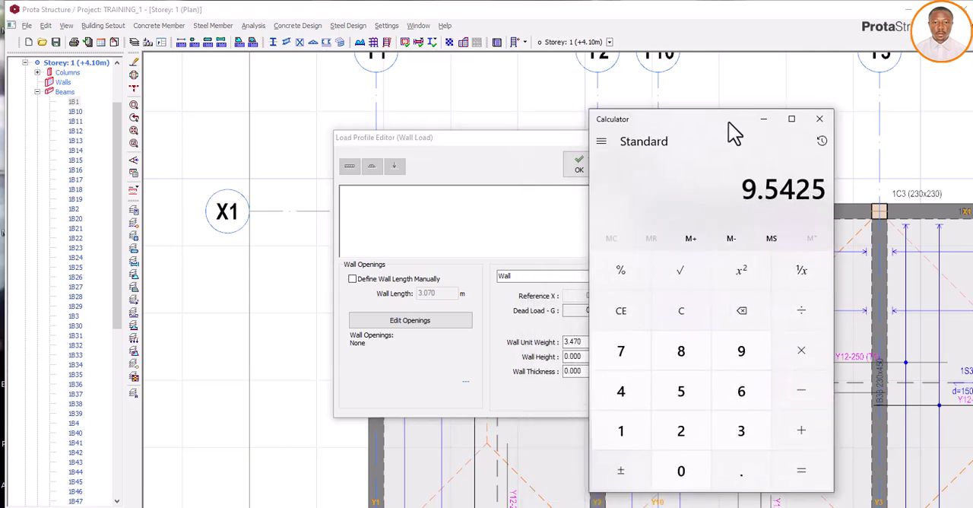
left_click(735, 437)
left_click(690, 468)
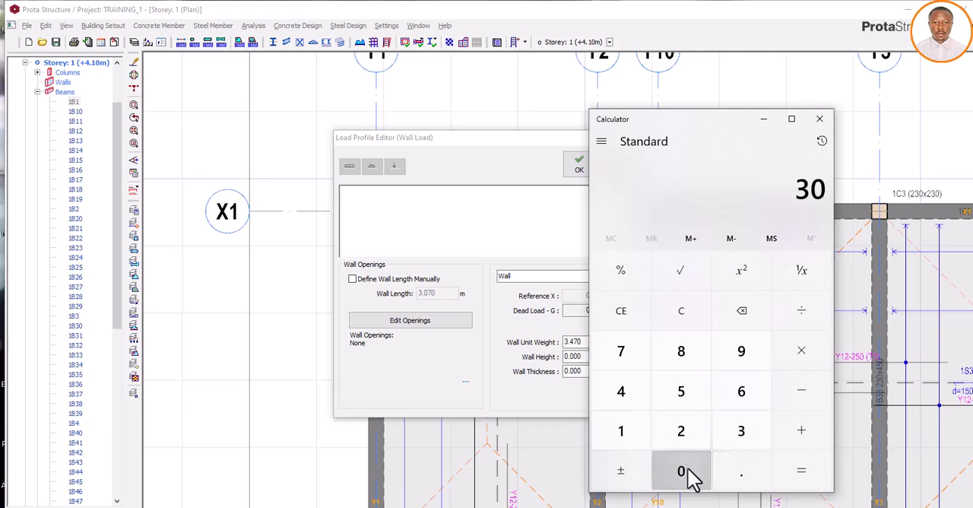
double_click(690, 468)
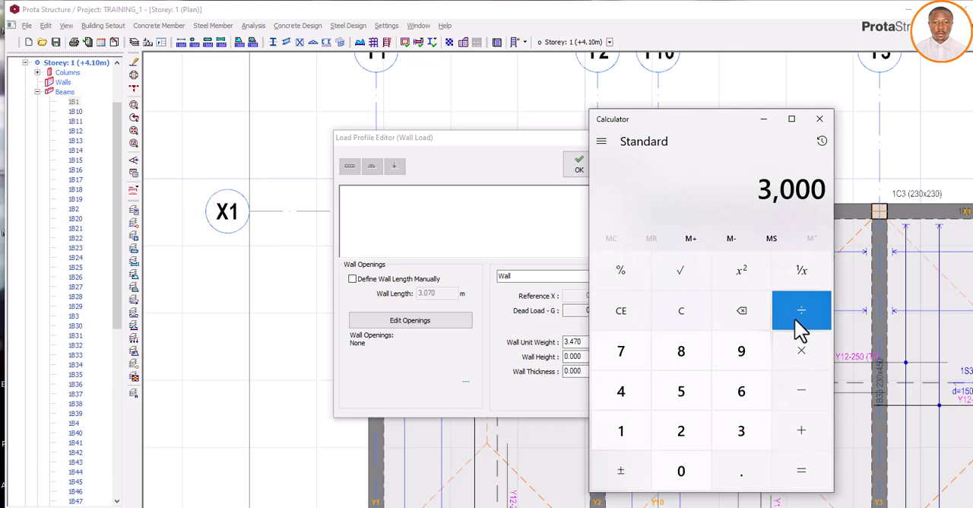
left_click(804, 396)
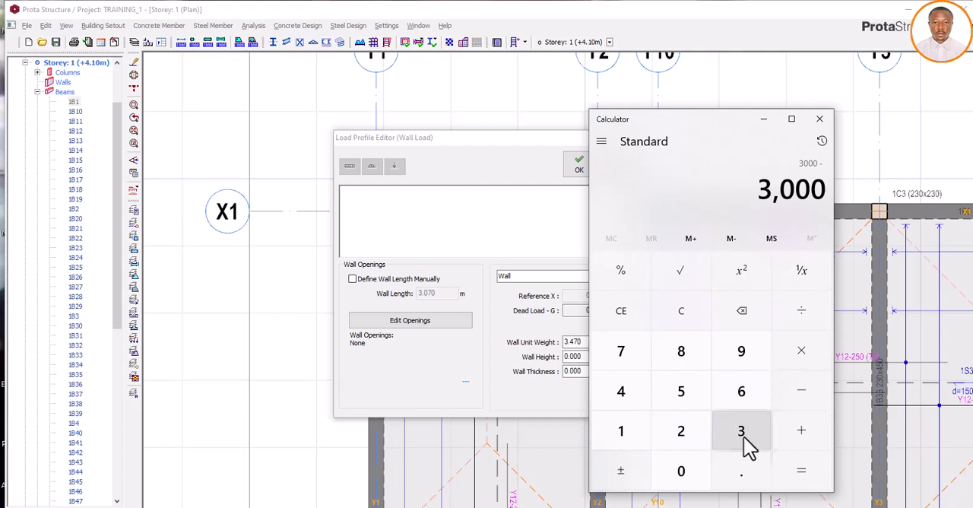
left_click(741, 434)
left_click(695, 399)
left_click(683, 469)
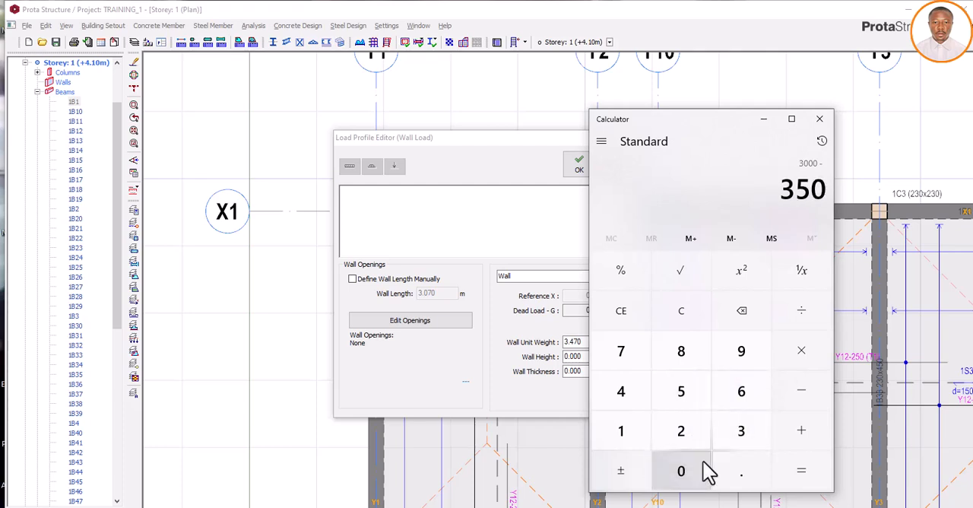
left_click(803, 468)
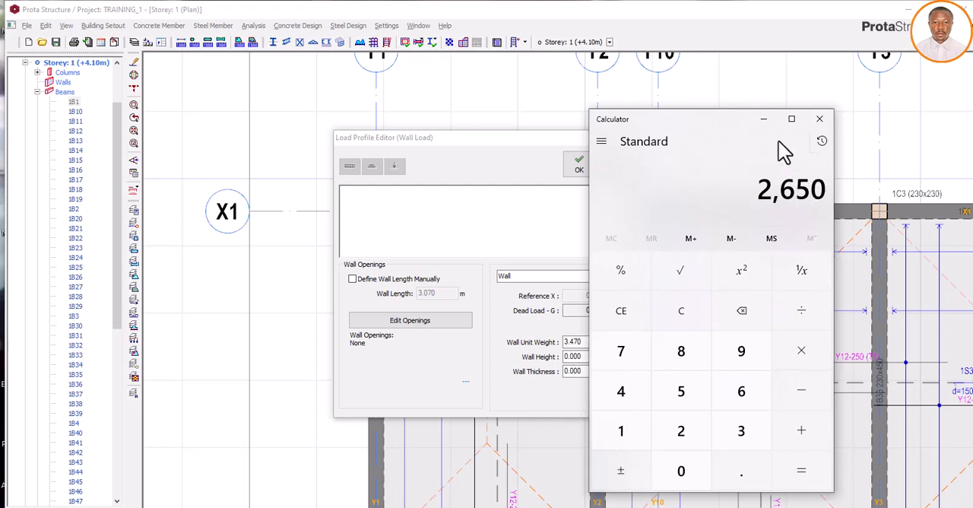
- Return to the wall load and set the wall height to 2.65 m and the wall thickness to 0.225 m
left_click(763, 118)
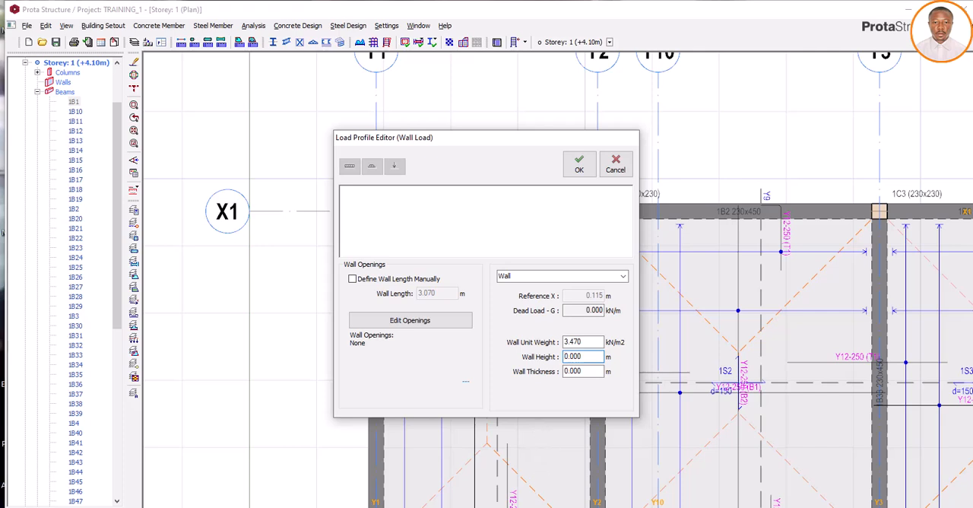
left_click(579, 506)
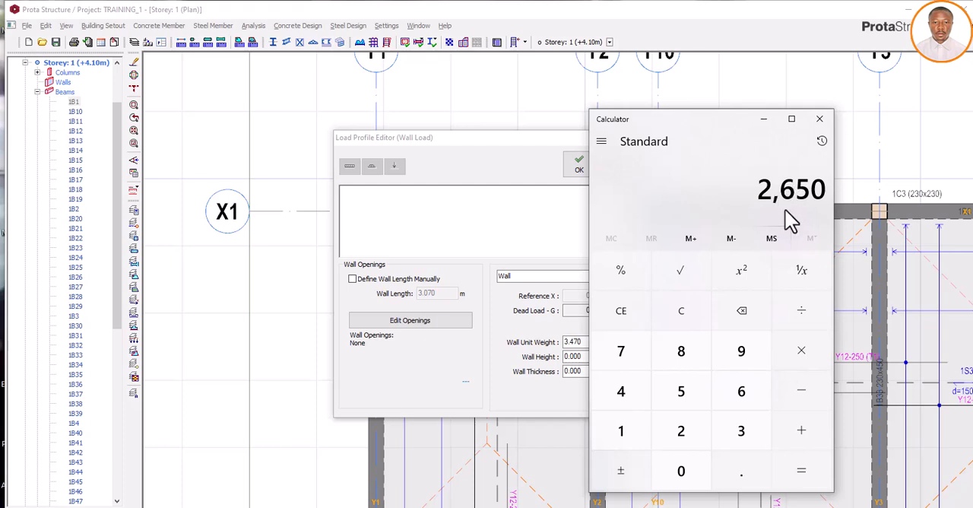
left_click(764, 120)
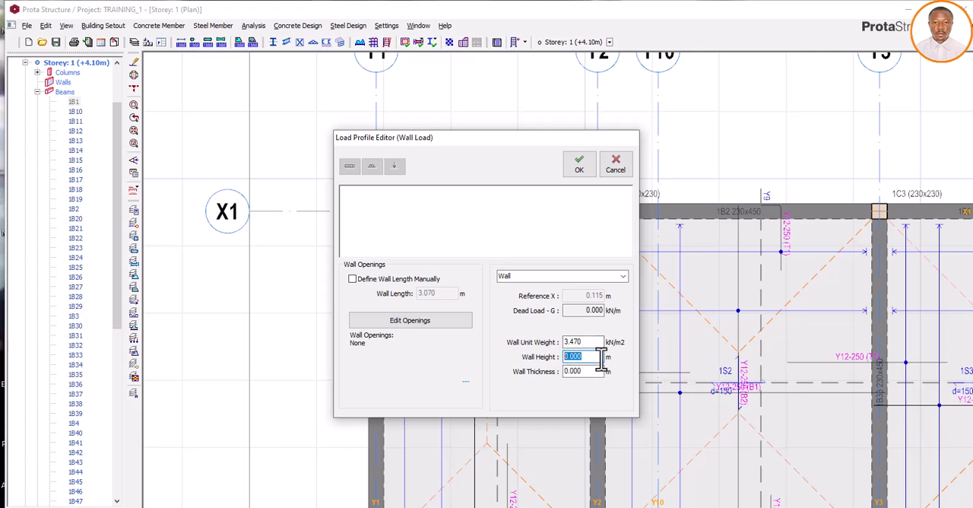
type("2.65")
left_click(585, 371)
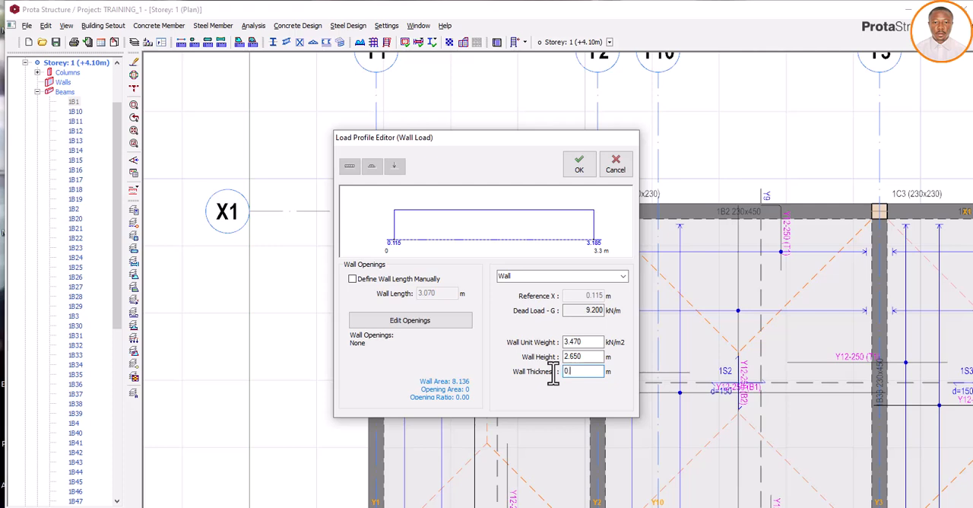
type("0.225")
- Try wall heights of 2.85 m and 3.1 m to compare the resulting dead load
left_click(581, 359)
left_click_drag(581, 358, 563, 357)
type("50")
left_click(593, 370)
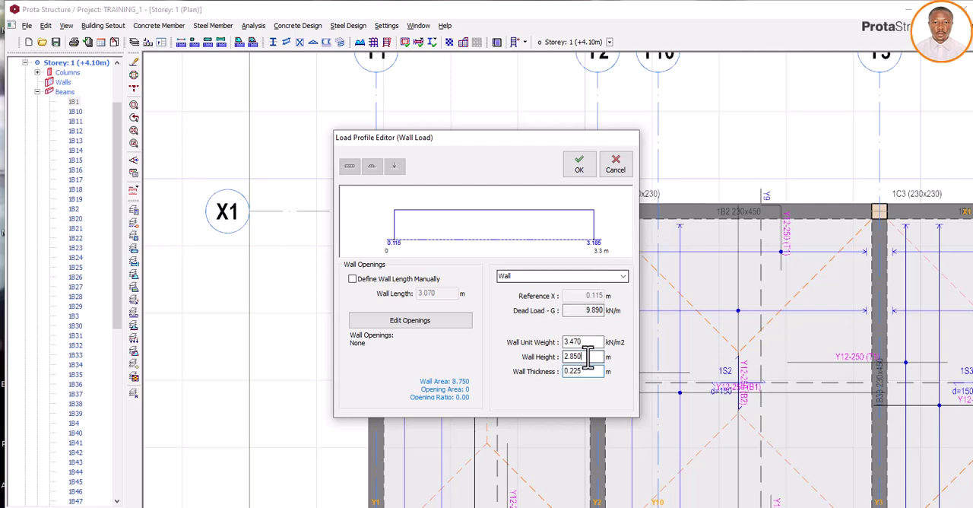
double_click(587, 357)
type("3.1")
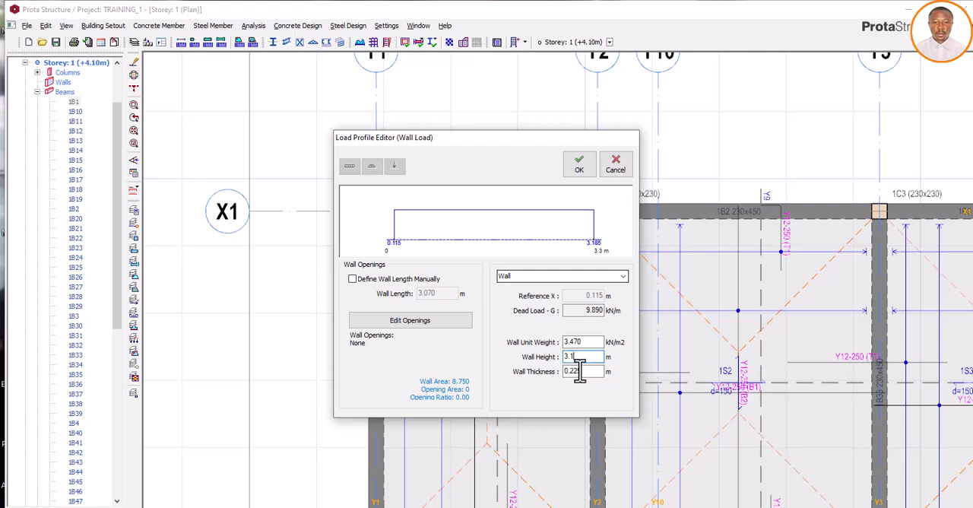
key("Tab")
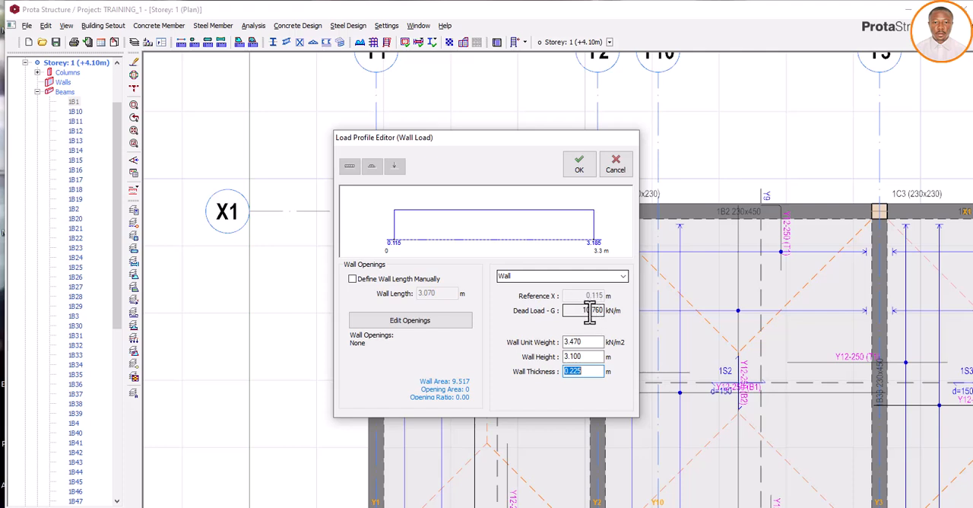
left_click_drag(580, 310, 612, 310)
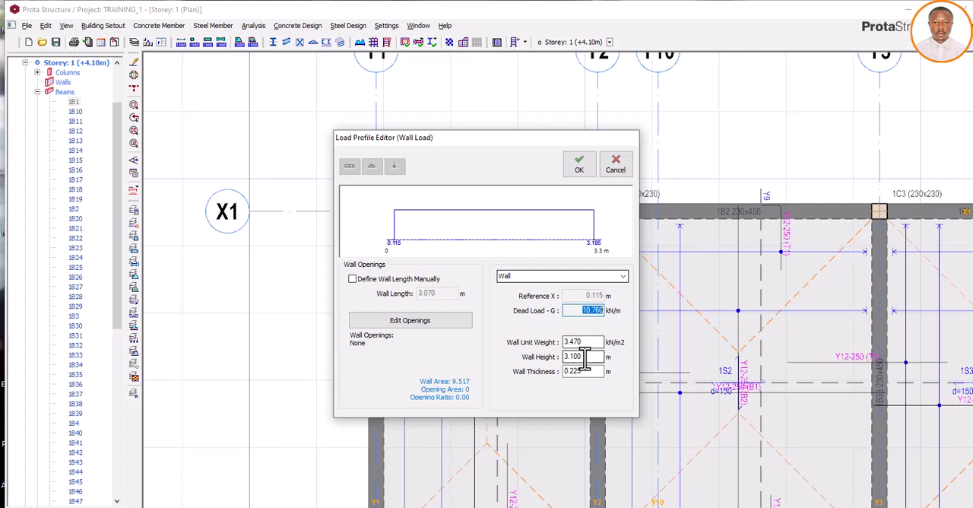
- Restore the wall height to 2.65 m and accept the wall load
left_click_drag(584, 357, 560, 359)
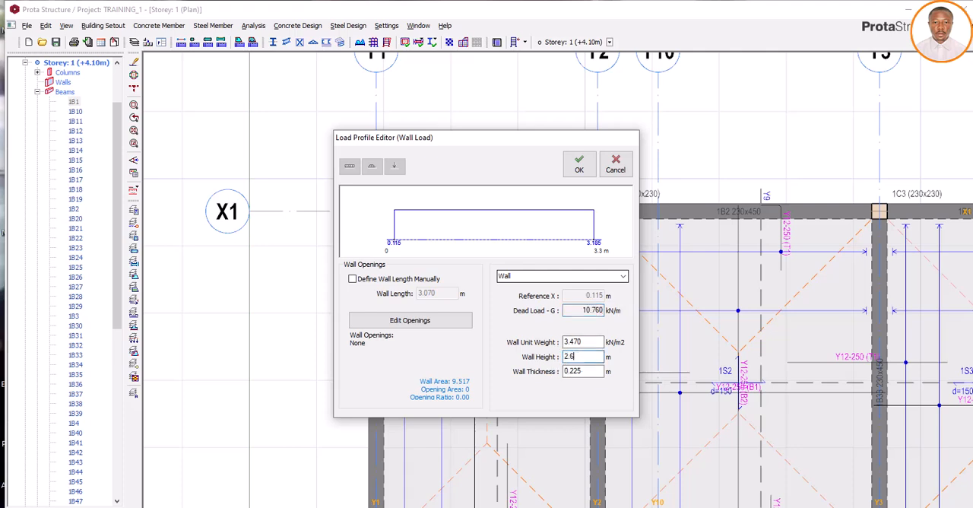
left_click(586, 375)
left_click(576, 173)
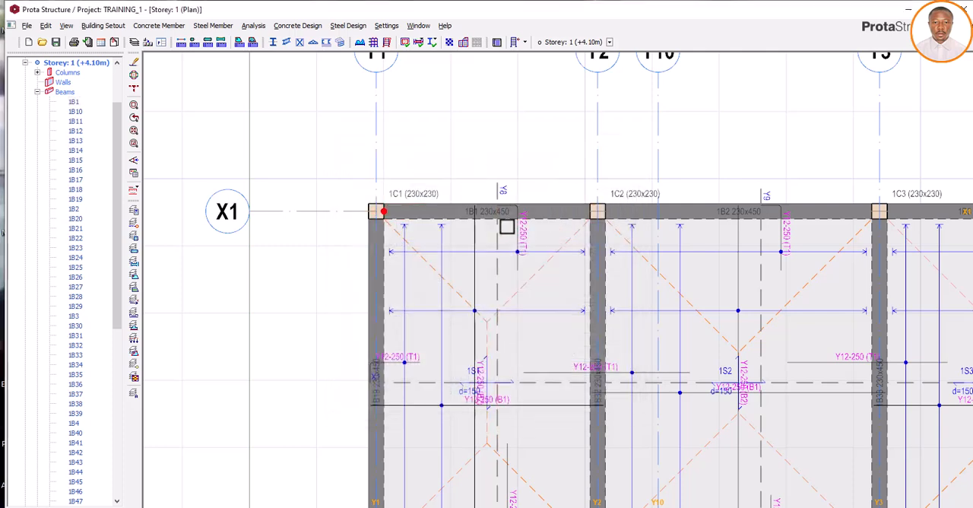
- Measure the cantilever projection from the outer edge of beam 1B47 to the beam end at axis B
scroll(448, 124, "down", 3)
scroll(471, 182, "down", 2)
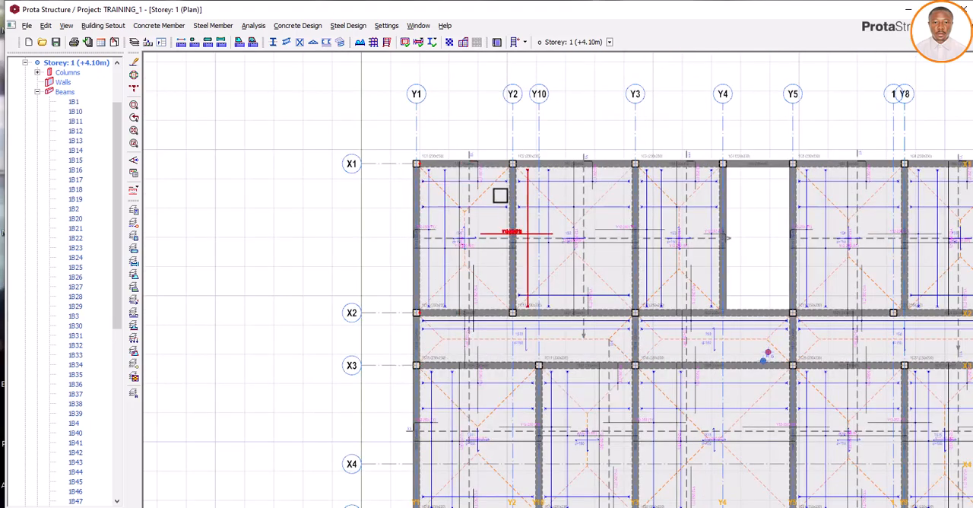
scroll(502, 195, "down", 2)
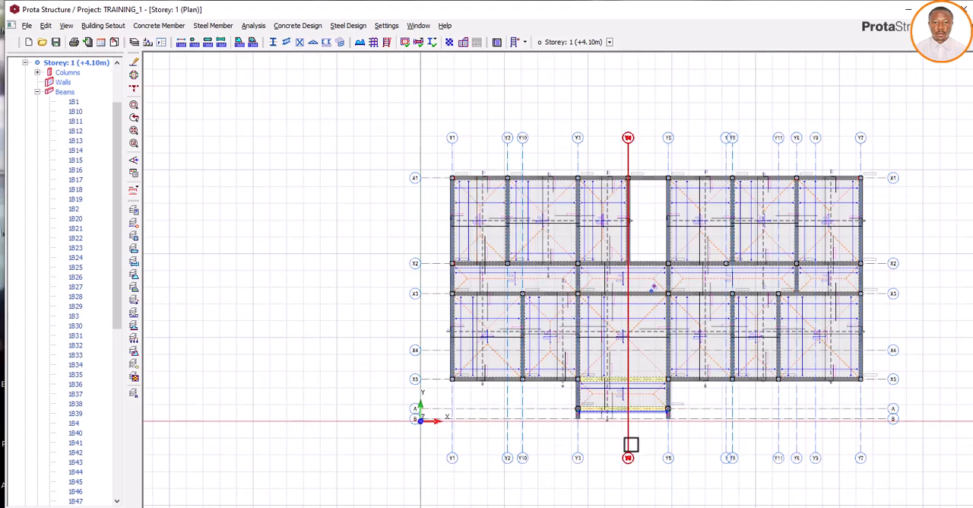
scroll(627, 437, "up", 4)
scroll(611, 422, "up", 2)
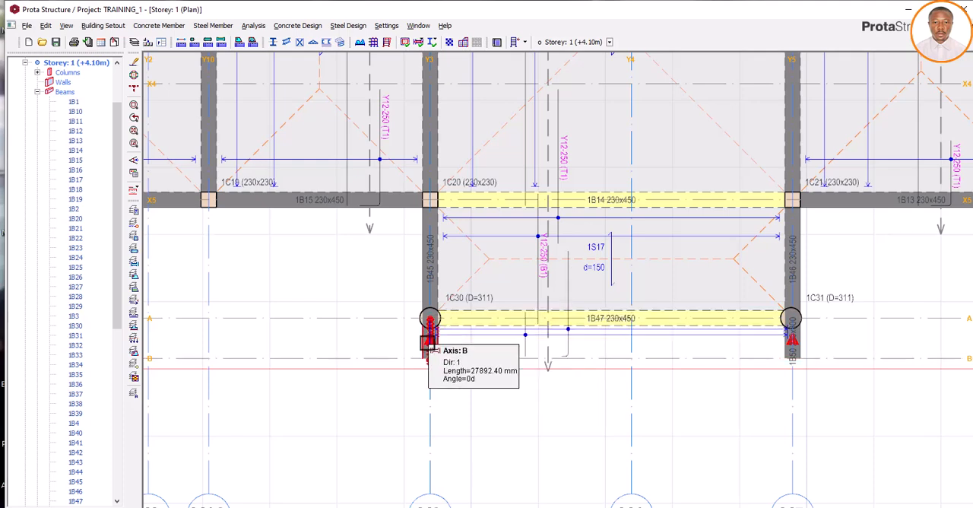
right_click(384, 326)
left_click(407, 346)
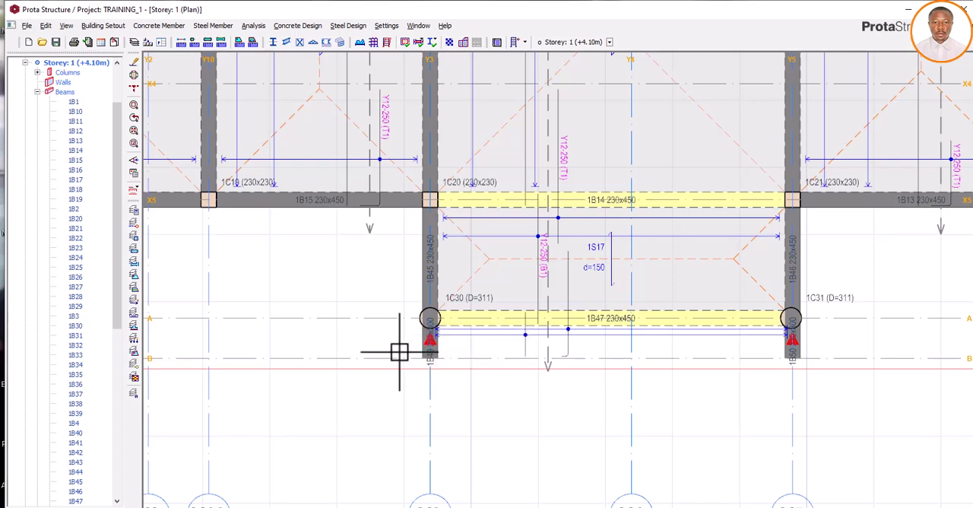
left_click(439, 329)
left_click(439, 359)
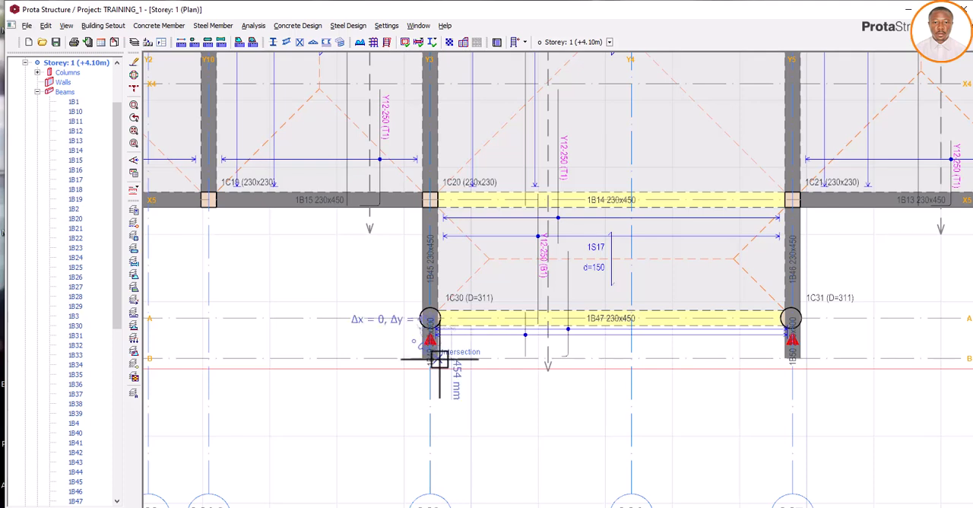
key("Escape")
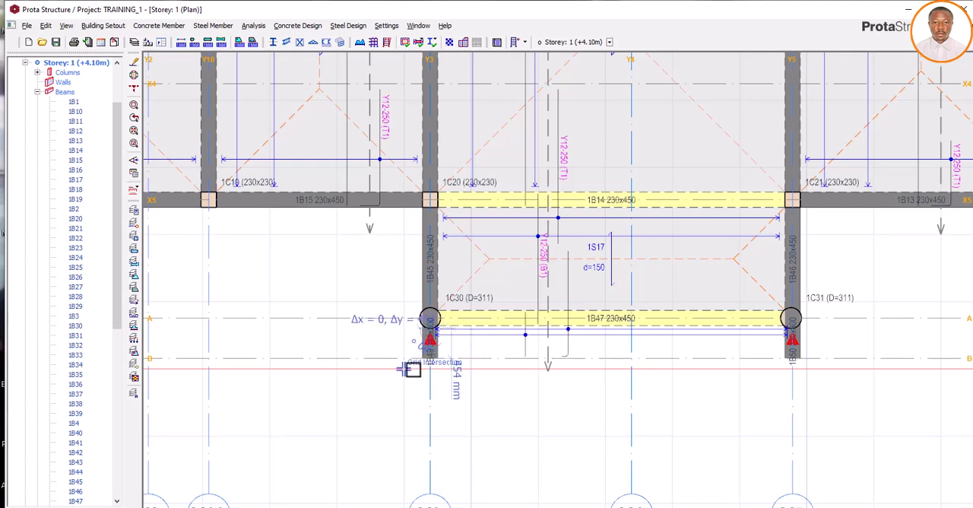
left_click(483, 356)
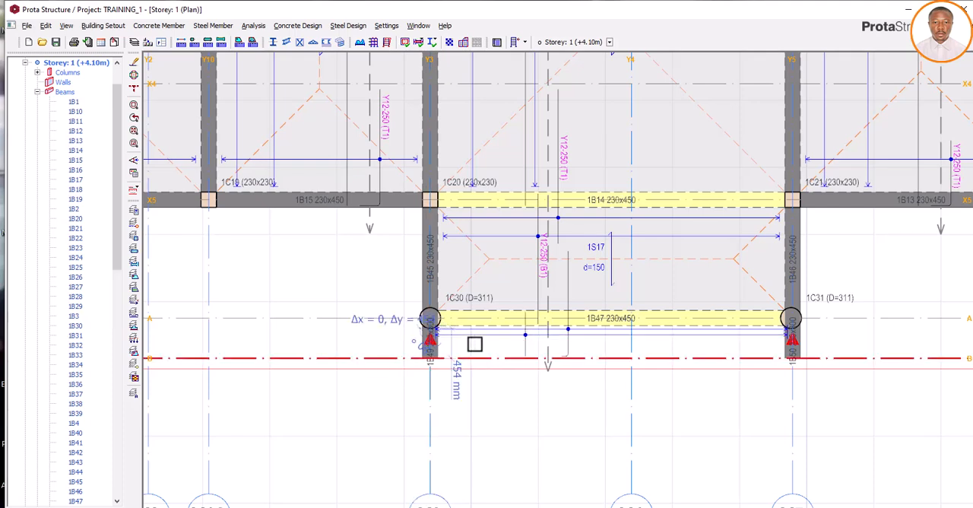
key("Escape")
- Open the properties of slab 1S17 and choose slab type 12 with a cantilever length of 454 mm
scroll(340, 372, "down", 1)
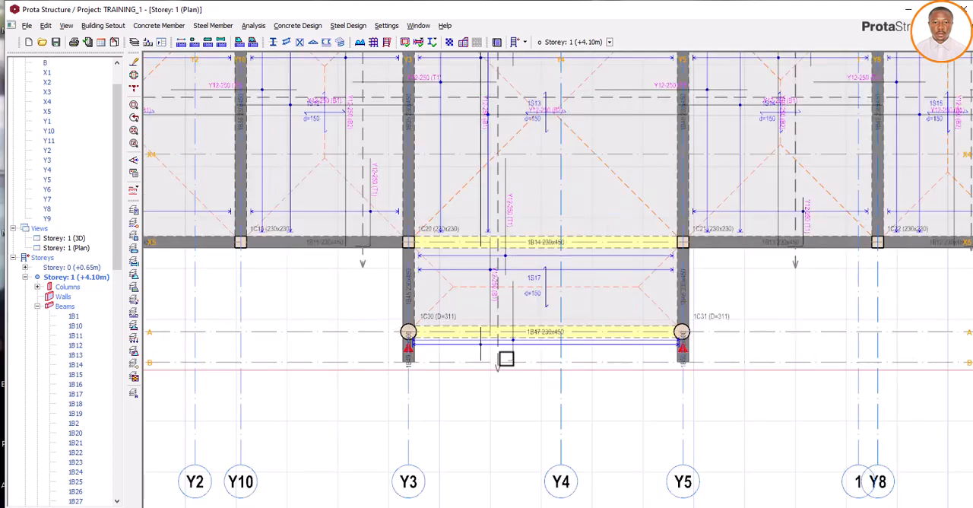
left_click(582, 286)
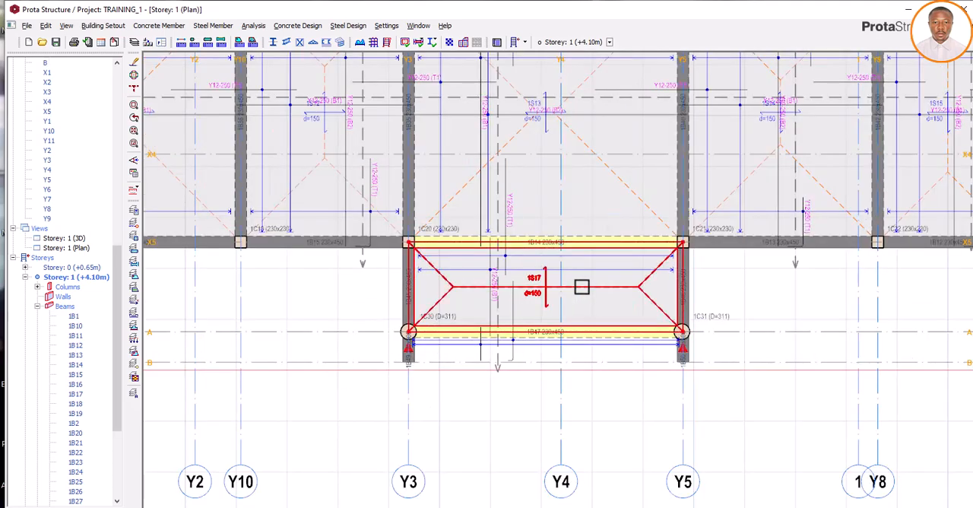
right_click(582, 287)
left_click(610, 295)
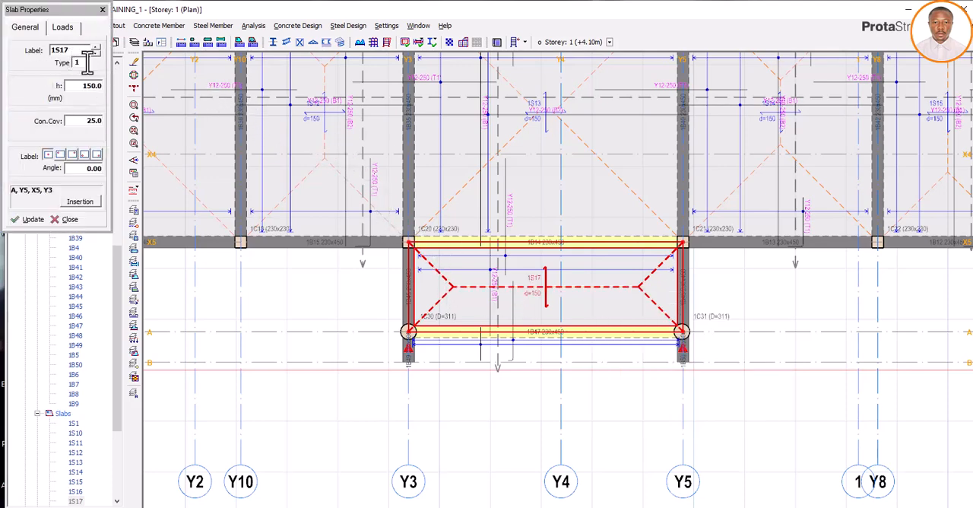
left_click(84, 62)
left_click(106, 266)
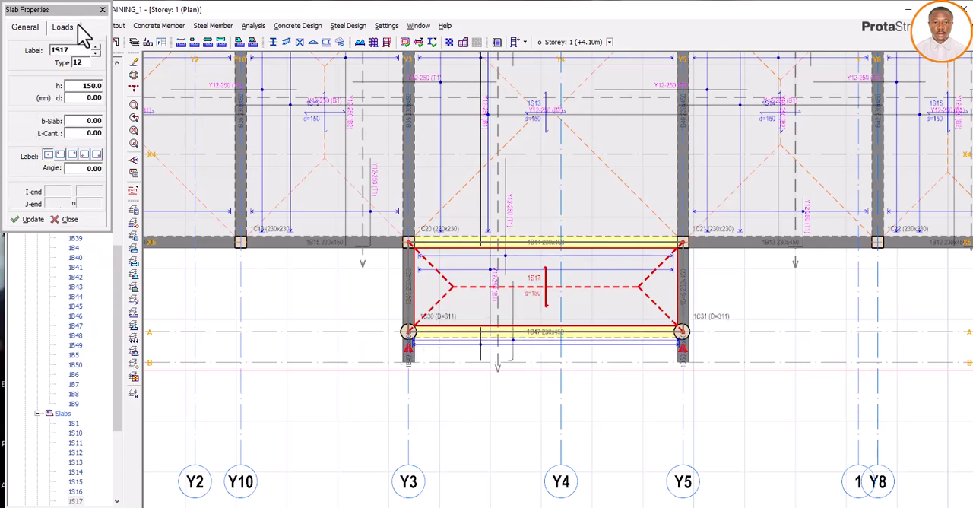
double_click(94, 134)
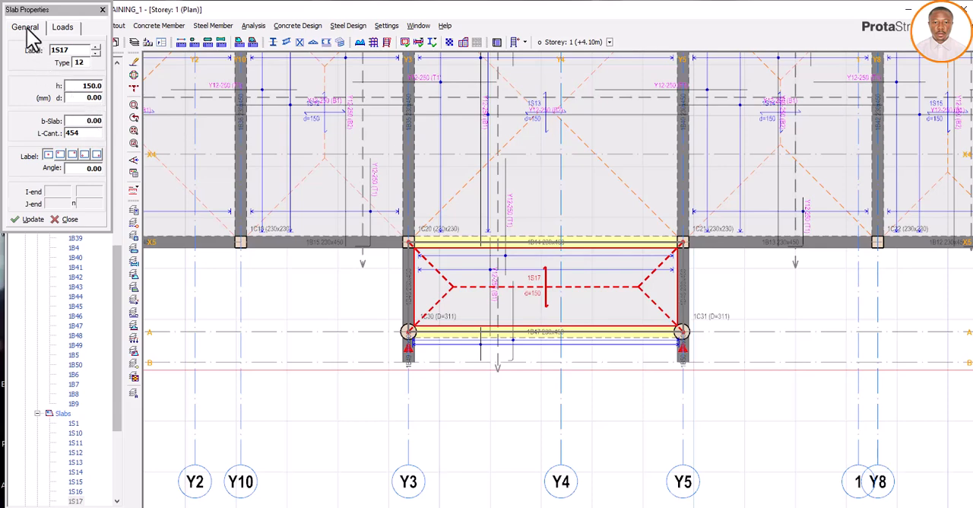
- Set the parapet load to 9.2 and insert the cantilever slab along the outer edge of beam 1B47, then close the slab properties
left_click(63, 28)
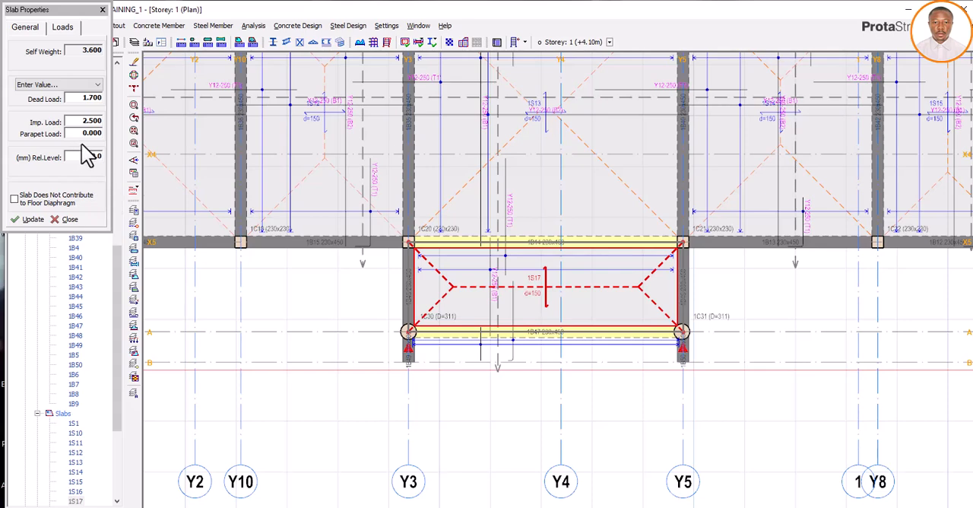
double_click(80, 134)
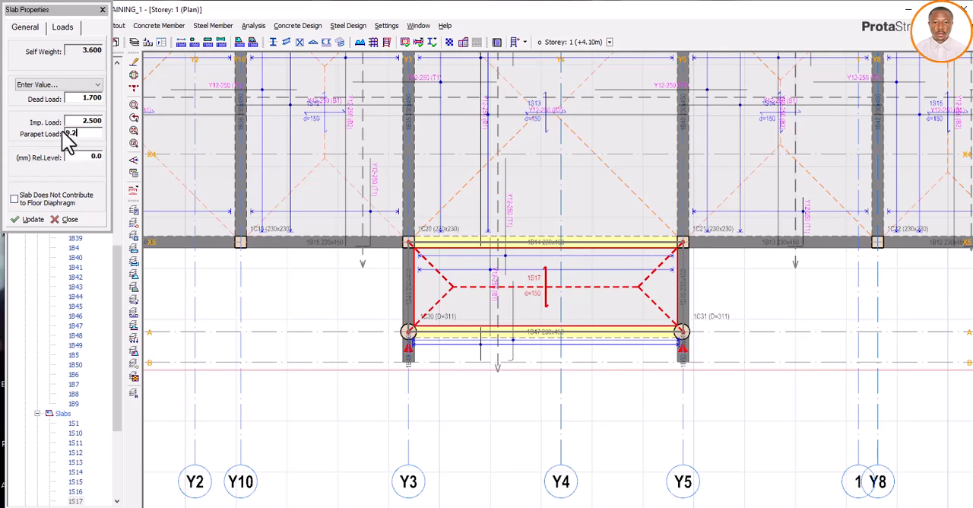
left_click(411, 334)
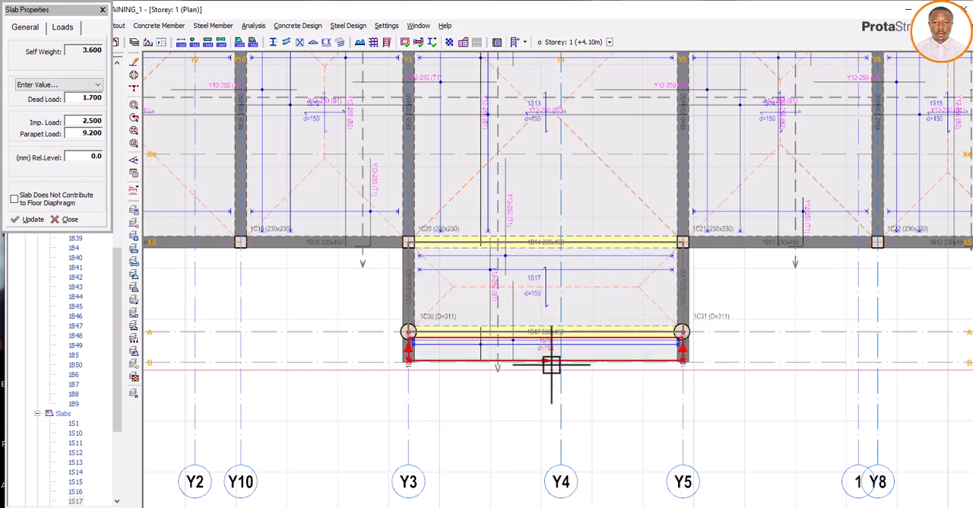
scroll(551, 364, "up", 4)
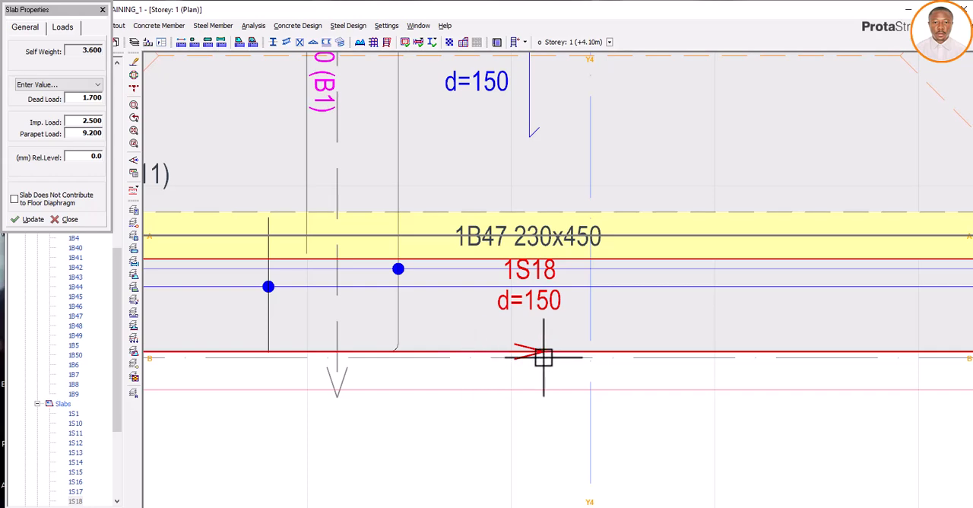
scroll(525, 355, "down", 6)
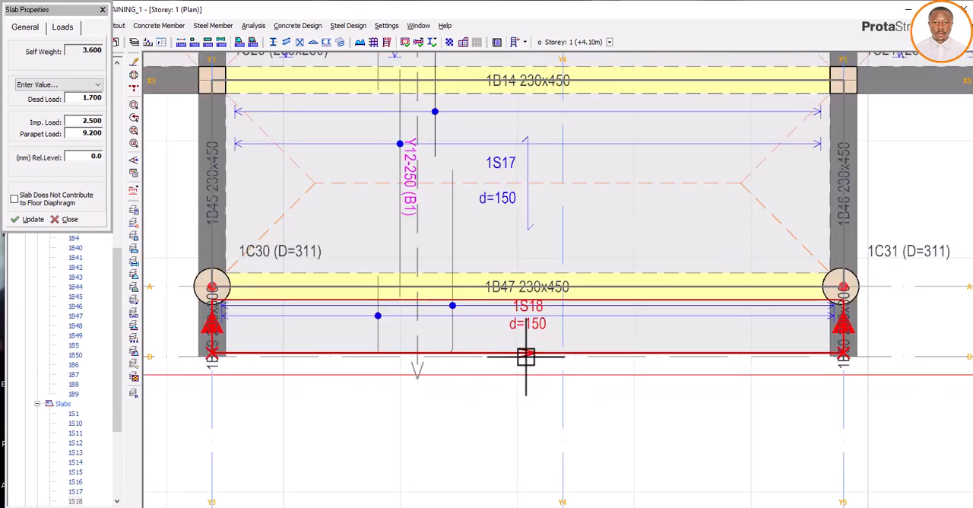
left_click(103, 11)
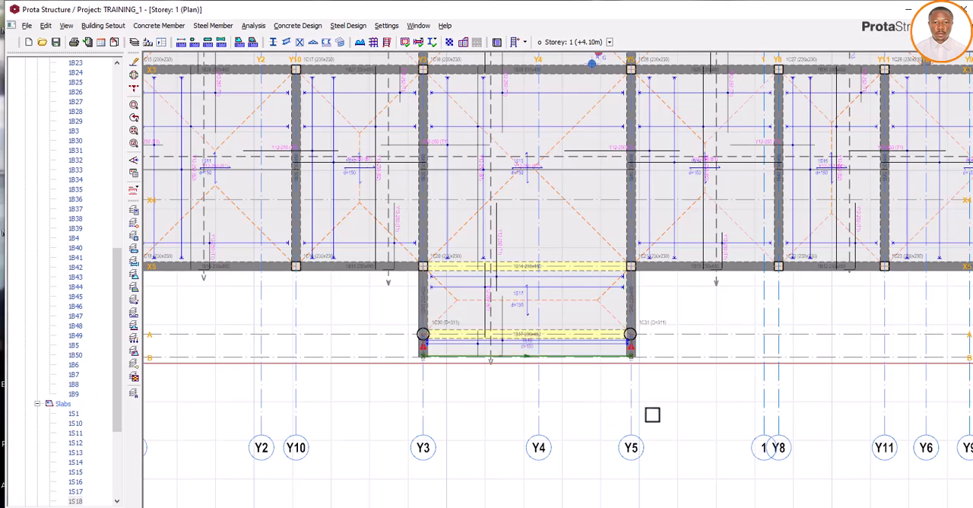
- Open the 3D view of storey 1 and examine the parapet load on the edge of the cantilever slab
scroll(676, 409, "down", 2)
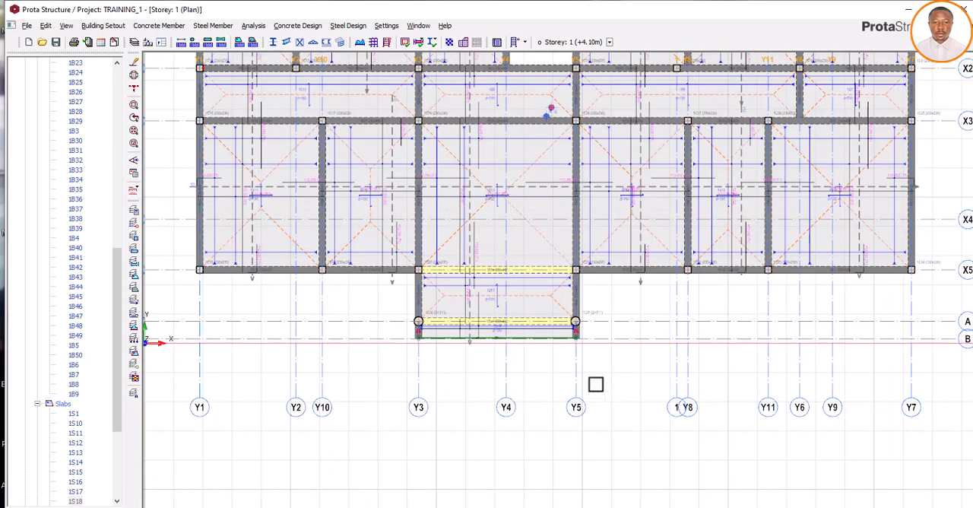
scroll(580, 386, "down", 1)
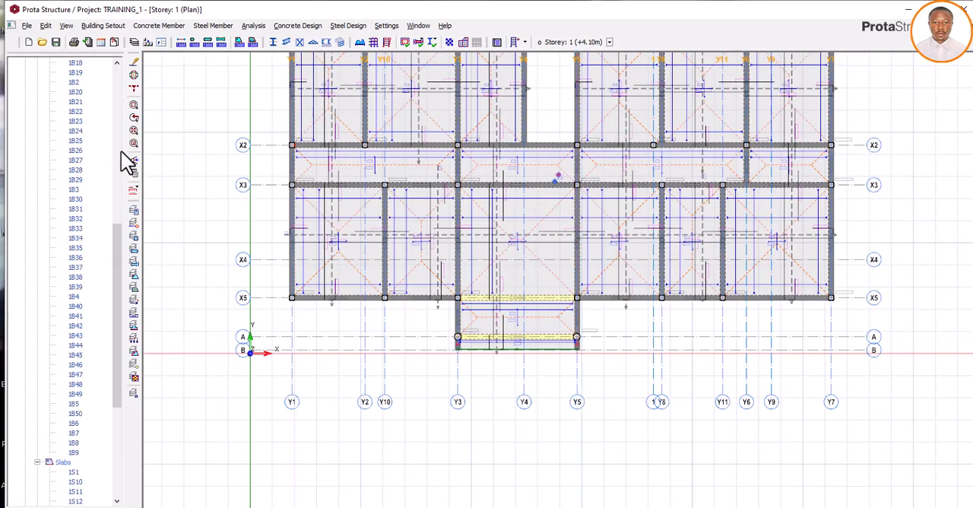
double_click(68, 72)
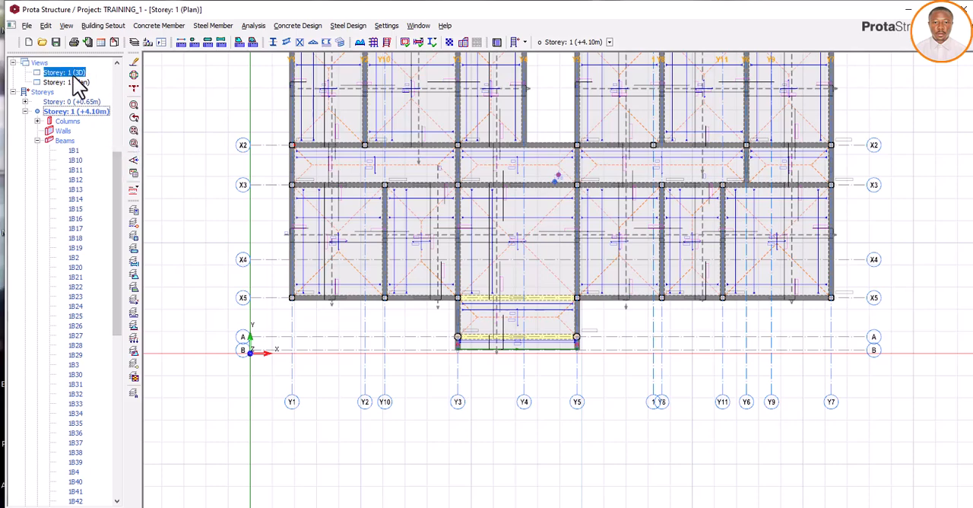
scroll(273, 313, "up", 5)
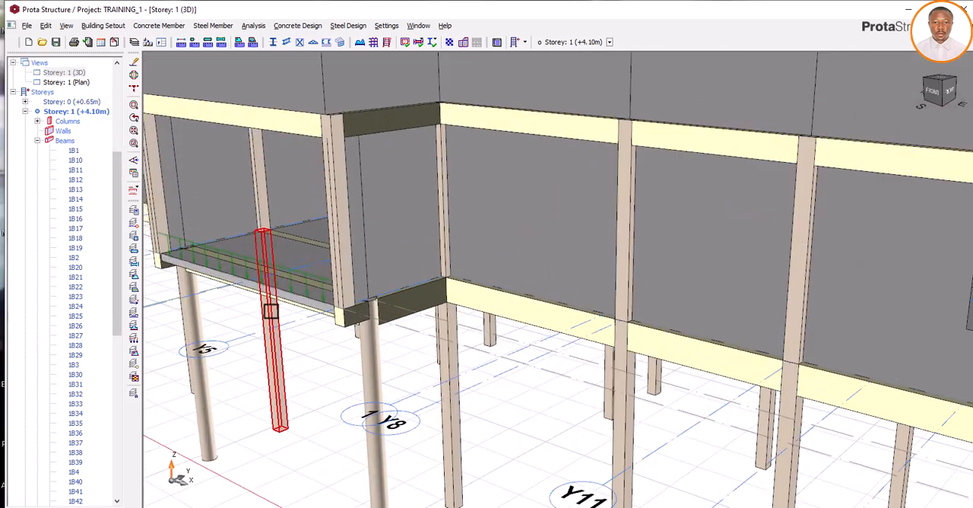
middle_click_drag(555, 345, 519, 341)
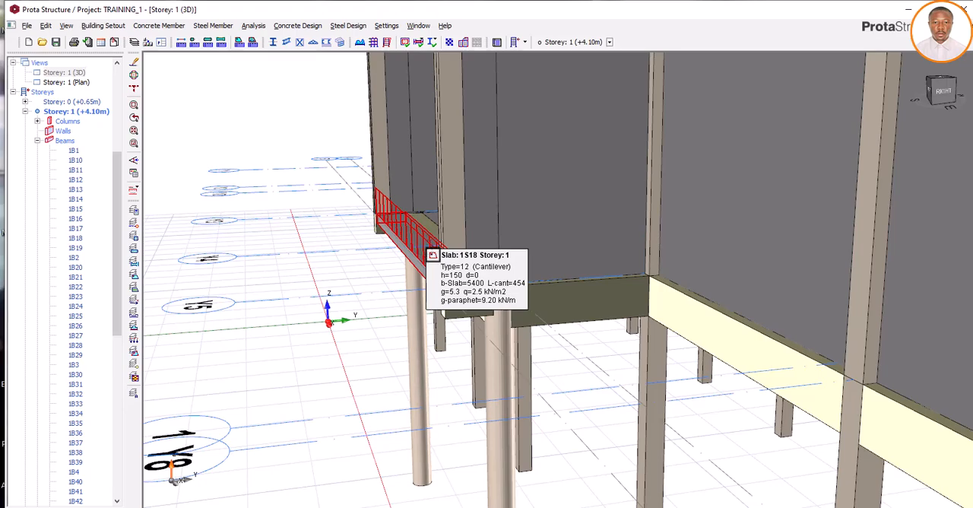
left_click(423, 246)
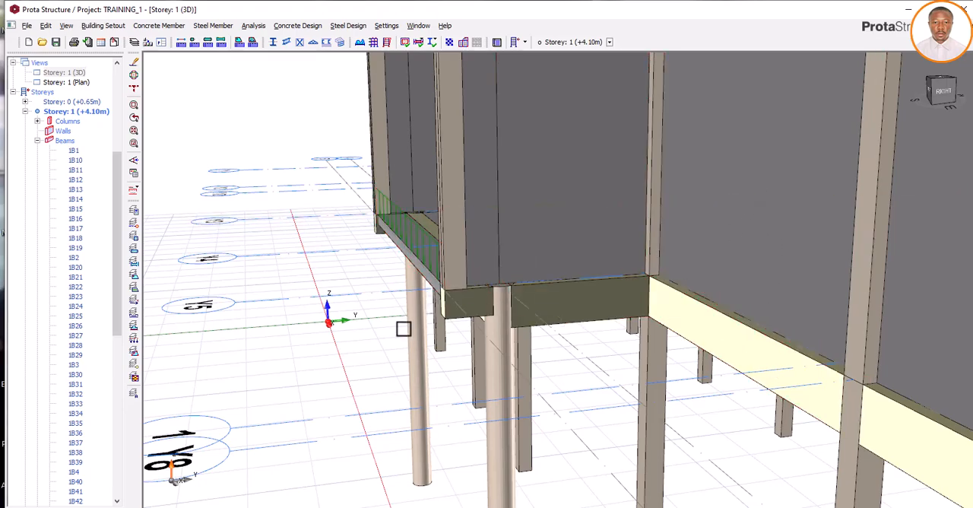
- Examine the cantilever slab's parapet load and the adjoining beam walls in the 3D view of storey 1
middle_click_drag(402, 330, 509, 288)
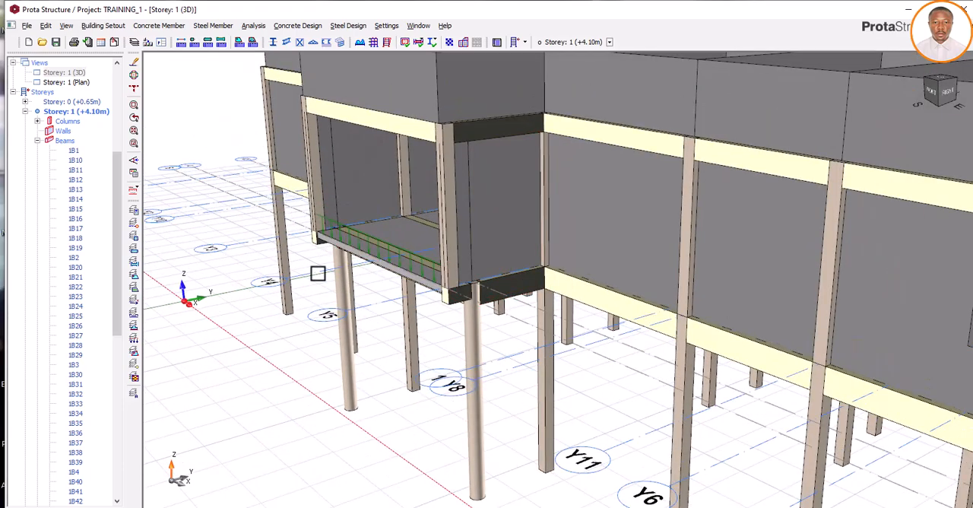
scroll(317, 257, "up", 2)
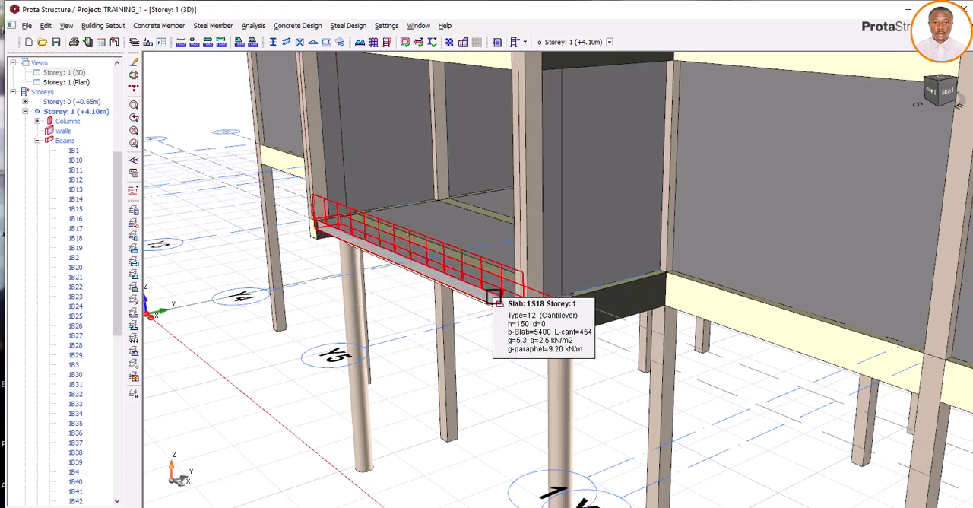
mouse_move(461, 332)
middle_mouse_down()
mouse_move(471, 358)
mouse_move(456, 358)
mouse_move(461, 341)
middle_mouse_up()
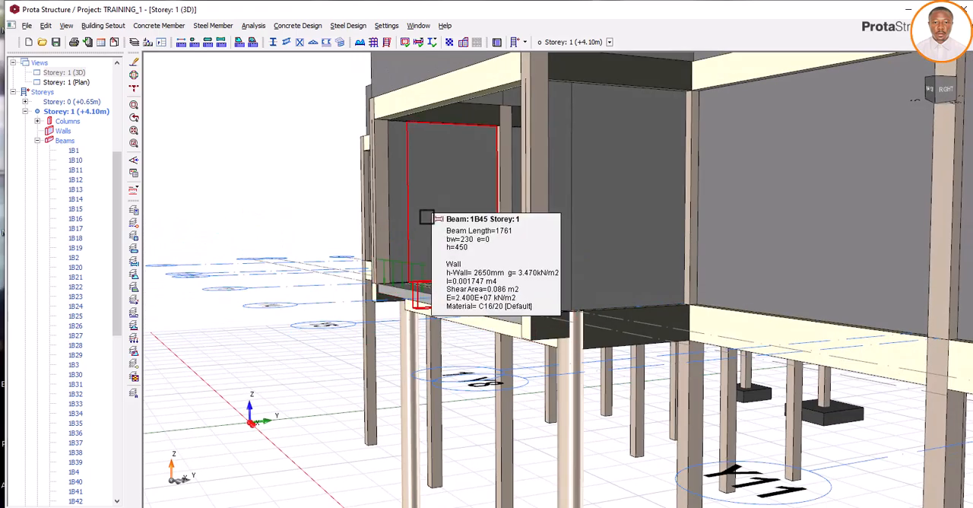
mouse_move(403, 243)
middle_mouse_down()
mouse_move(386, 298)
mouse_move(415, 320)
middle_mouse_up()
scroll(471, 347, "down", 4)
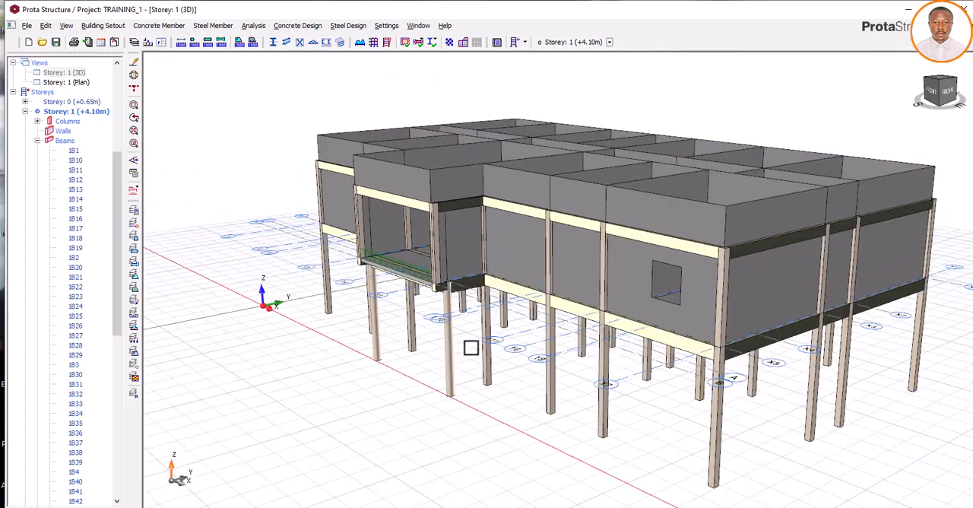
left_click(403, 265)
right_click(406, 266)
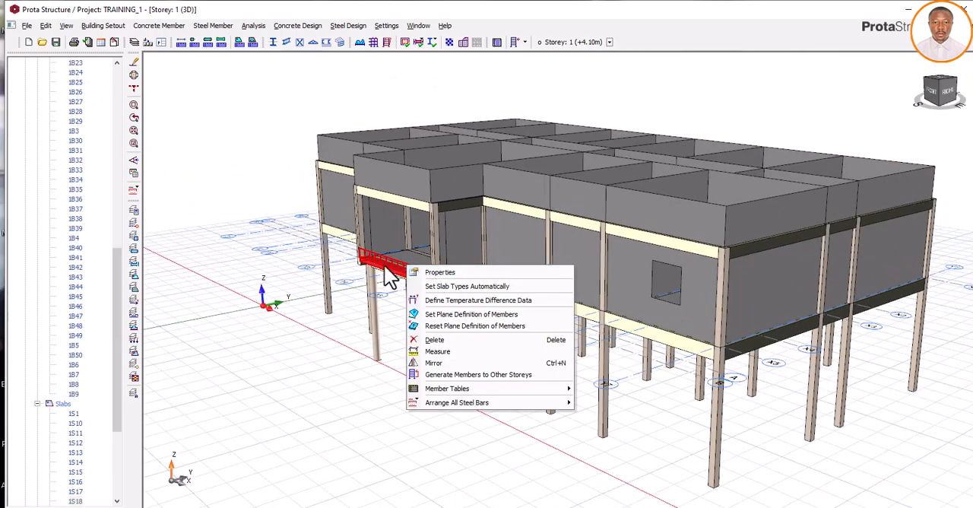
left_click(234, 171)
- Return to the storey 1 plan and set the wall height in beam 1B1's wall load to 3.400 m
scroll(89, 176, "up", 6)
scroll(88, 175, "up", 6)
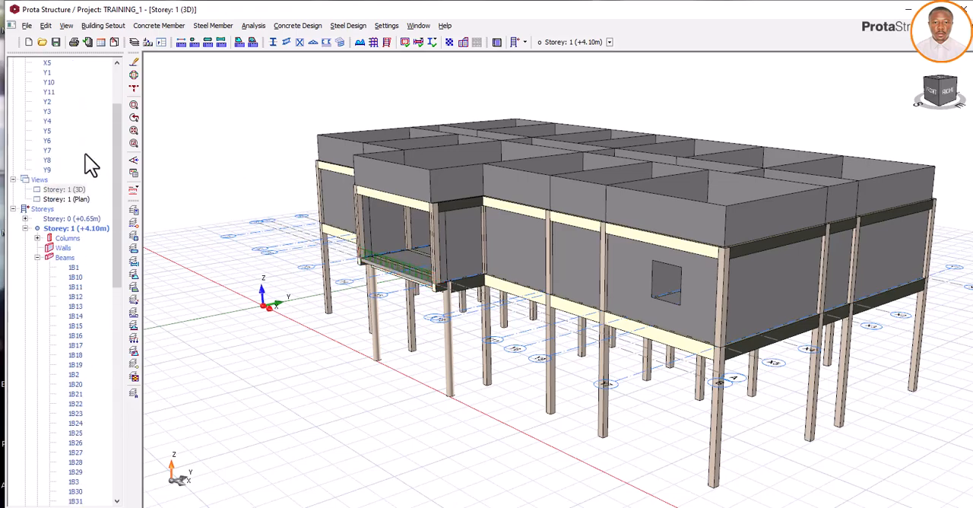
double_click(68, 199)
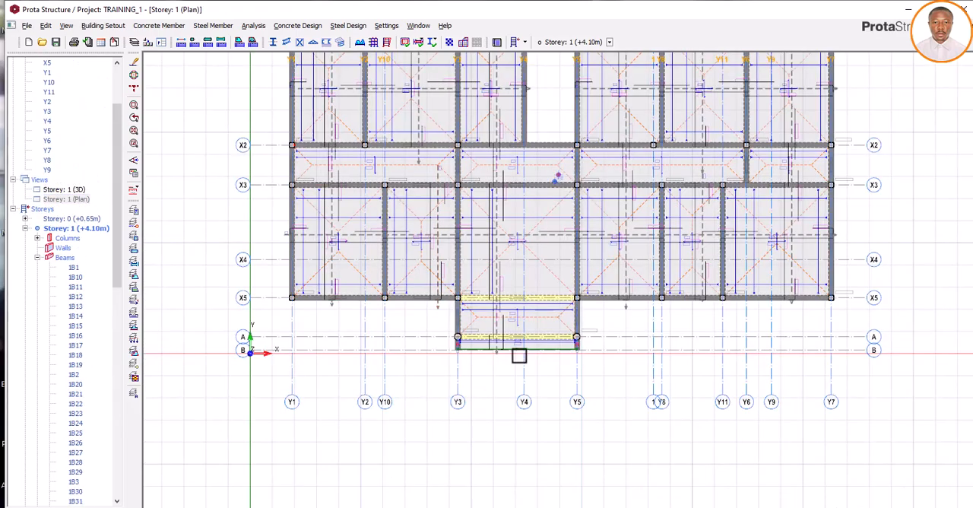
scroll(504, 349, "up", 2)
scroll(507, 351, "down", 3)
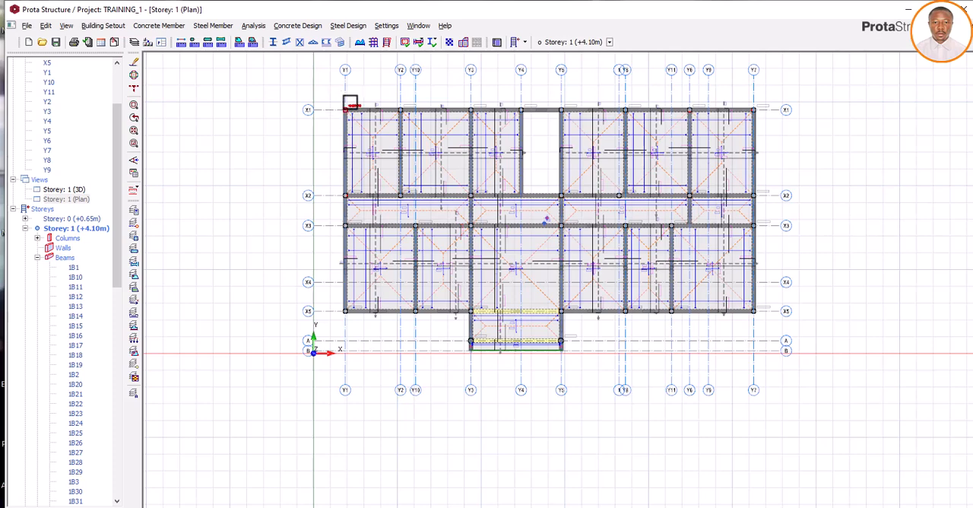
right_click(362, 111)
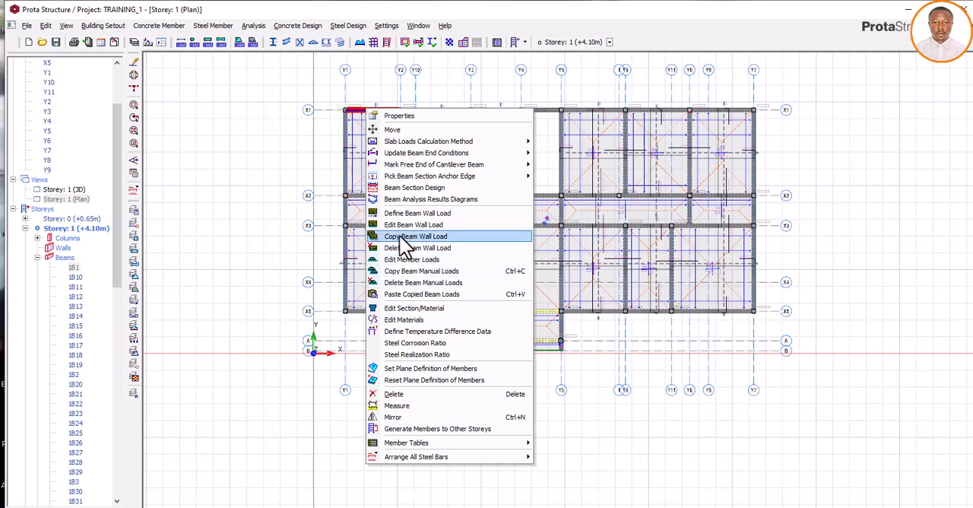
left_click(403, 224)
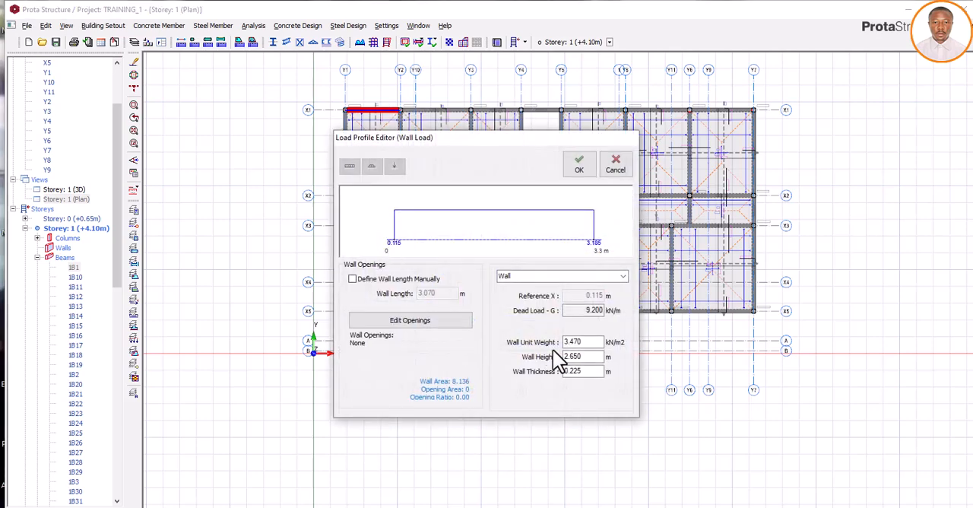
double_click(581, 357)
key("Tab")
left_click(579, 164)
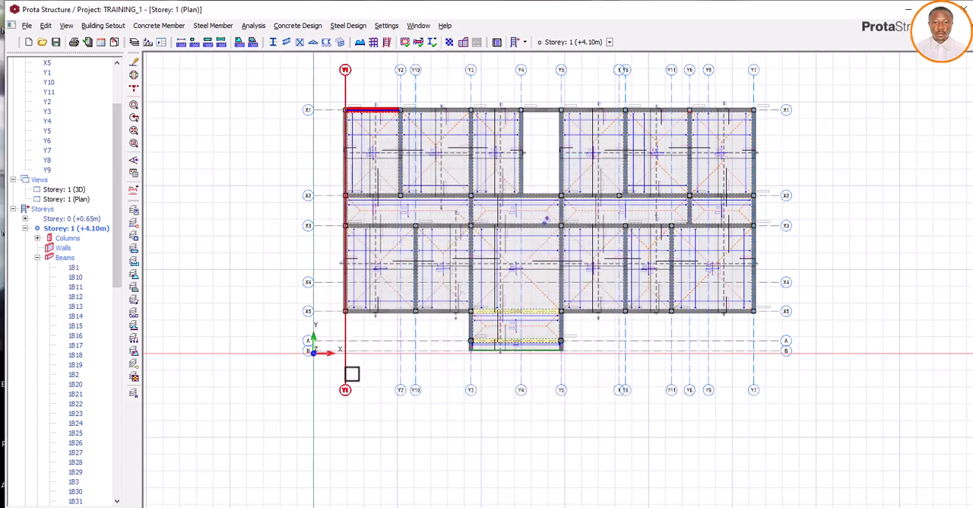
- Set the parapet load of cantilever slab 1S18 to 11.8, update the slab and close its properties
scroll(497, 354, "up", 5)
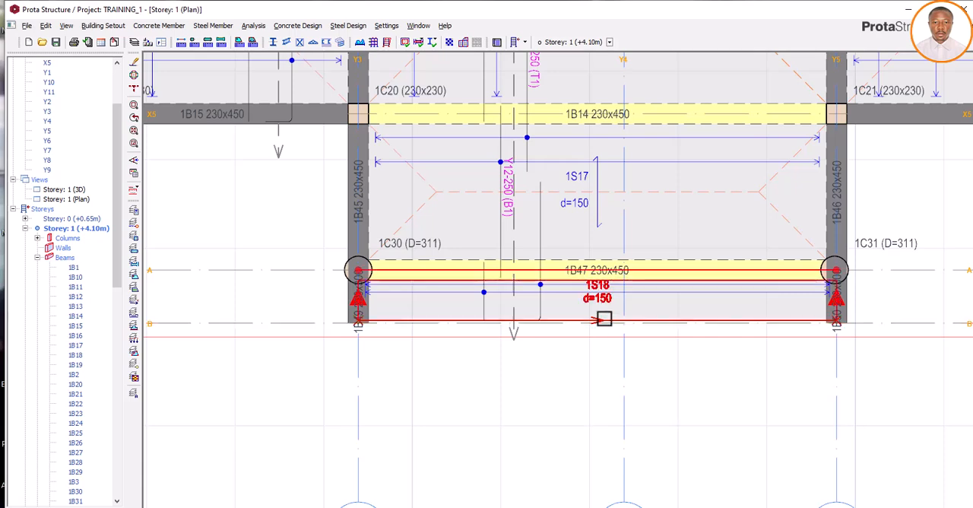
left_click(603, 320)
right_click(603, 319)
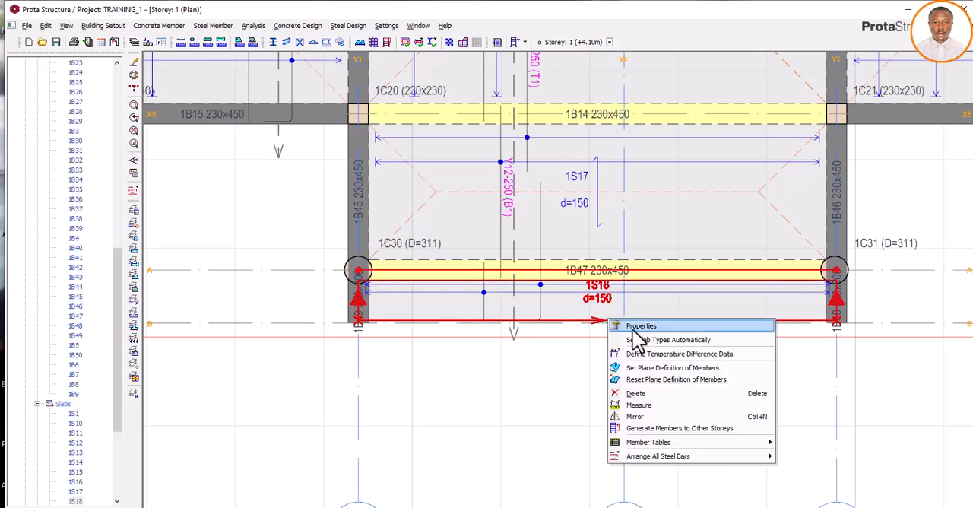
left_click(639, 326)
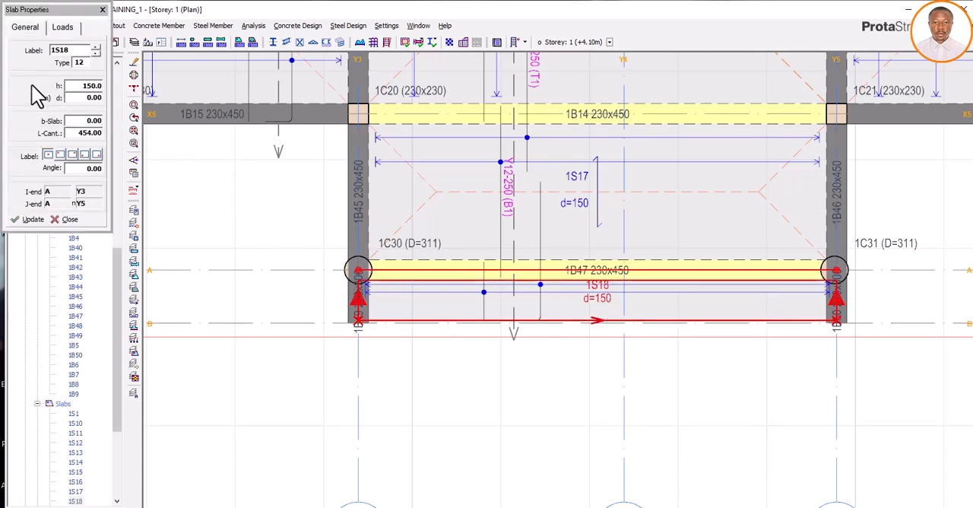
left_click(62, 29)
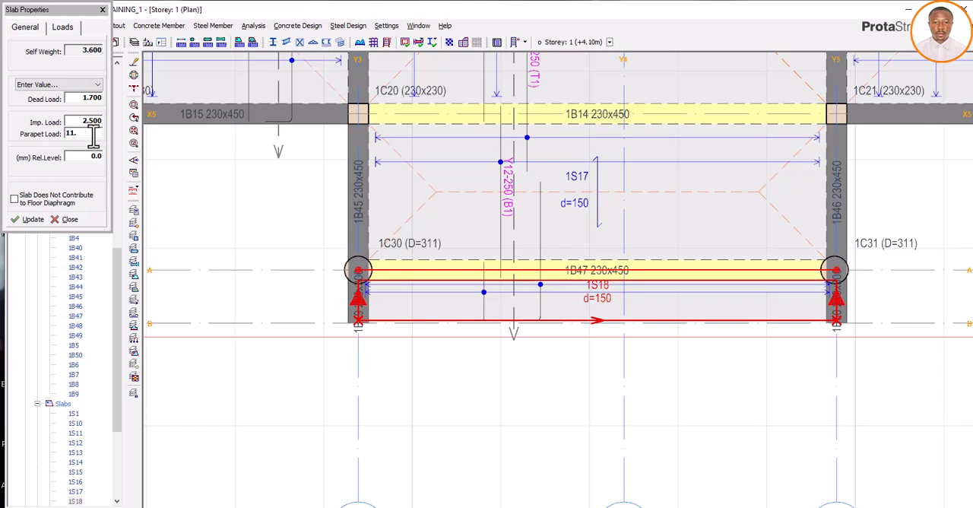
left_click(36, 219)
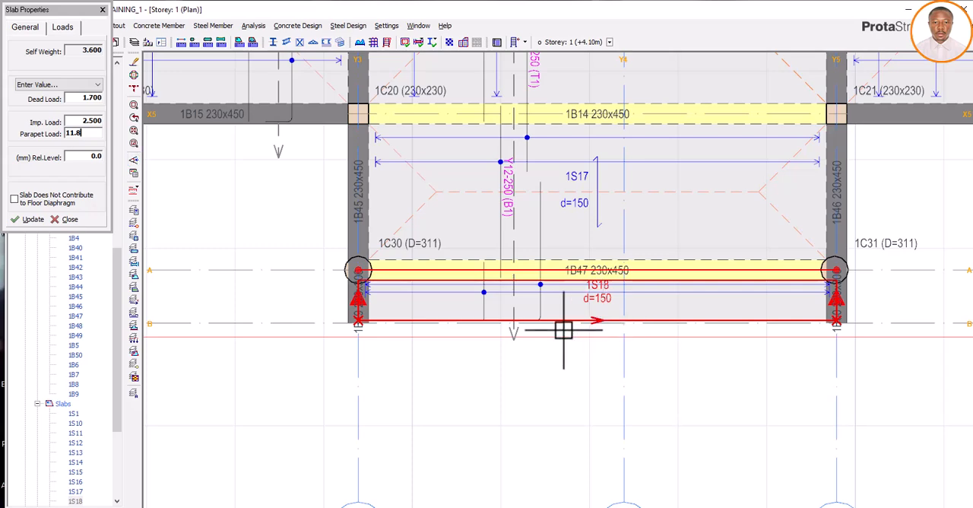
left_click(103, 10)
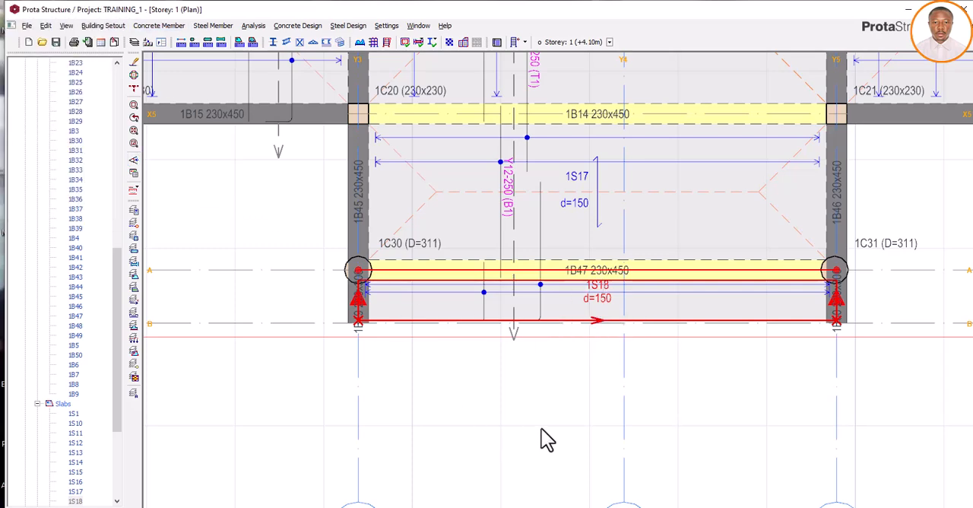
- Open the 3D view of storey 1 and check the updated parapet load on cantilever slab 1S18
scroll(532, 392, "down", 5)
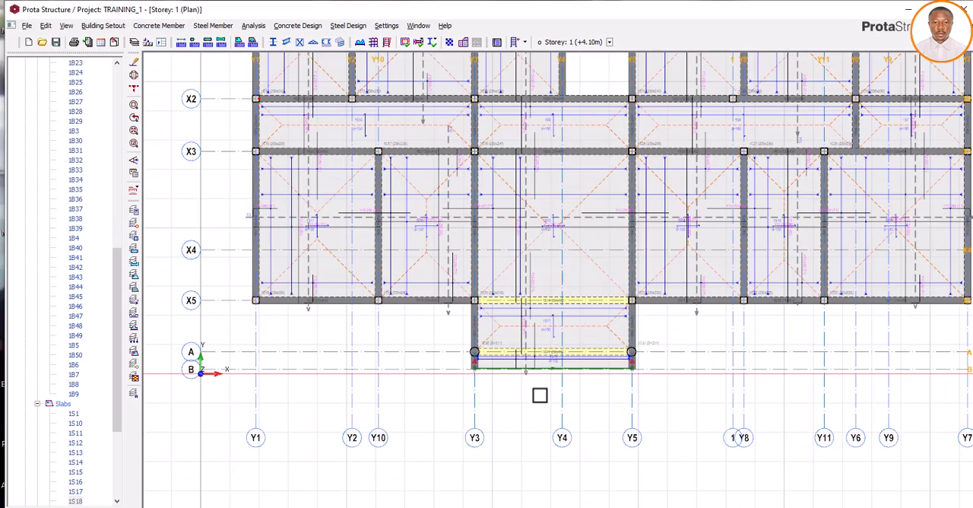
scroll(543, 394, "up", 4)
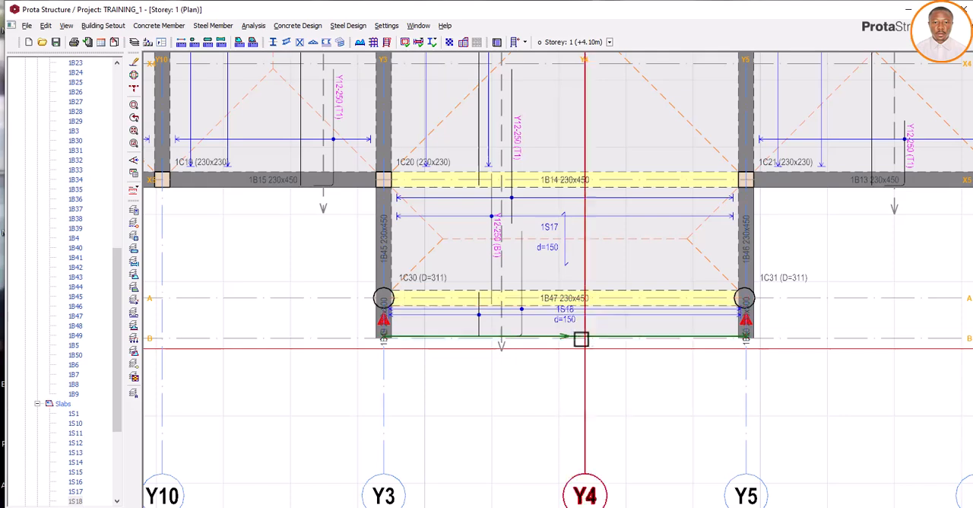
scroll(550, 340, "down", 3)
scroll(550, 340, "down", 2)
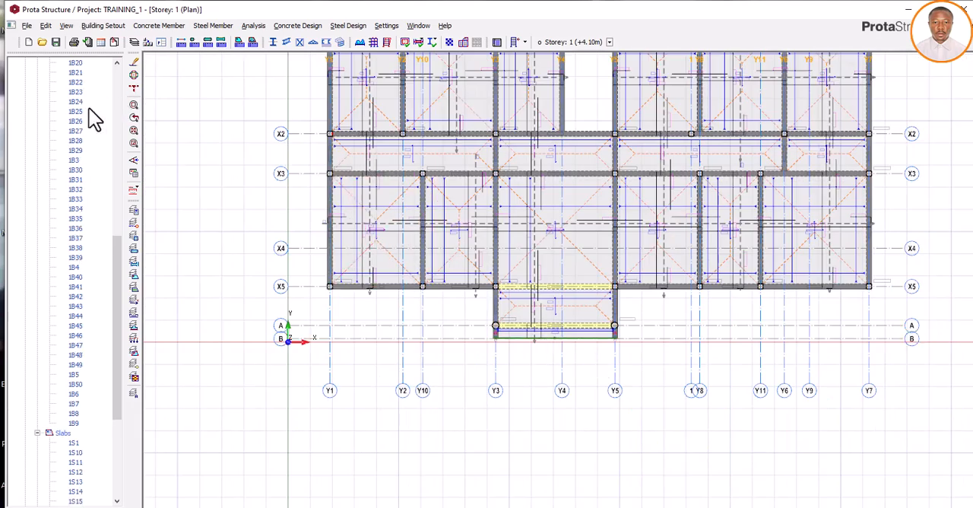
scroll(93, 118, "up", 8)
scroll(93, 118, "up", 3)
double_click(76, 161)
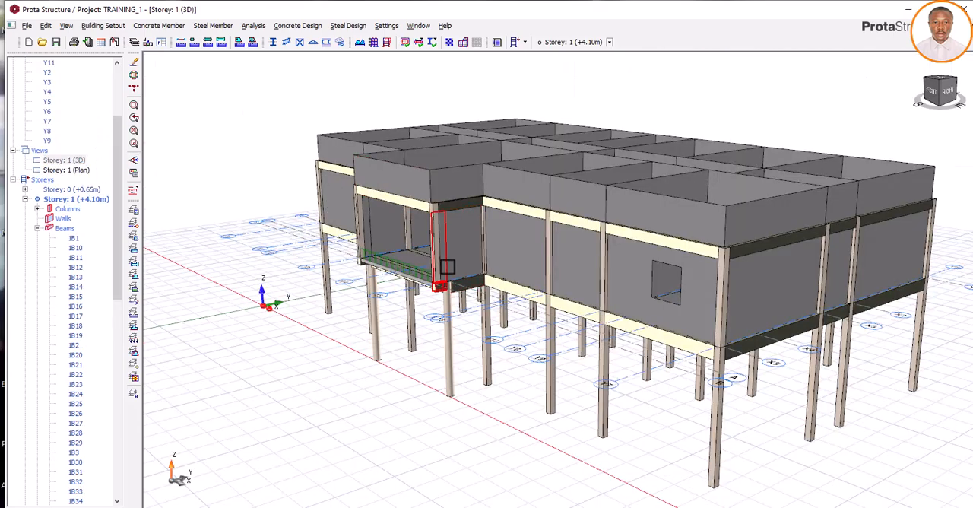
mouse_move(445, 269)
left_mouse_down()
mouse_move(436, 280)
mouse_move(404, 280)
mouse_move(460, 269)
left_mouse_up()
scroll(404, 283, "up", 3)
scroll(403, 284, "up", 2)
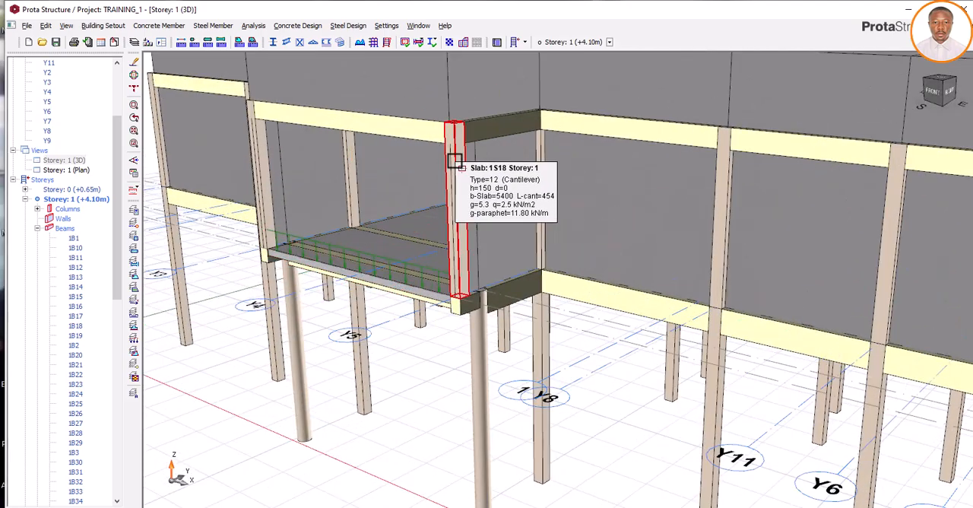
- Examine the cantilever slab's parapet load in relation to the adjoining beam walls and the whole 3D building model
scroll(439, 296, "down", 1)
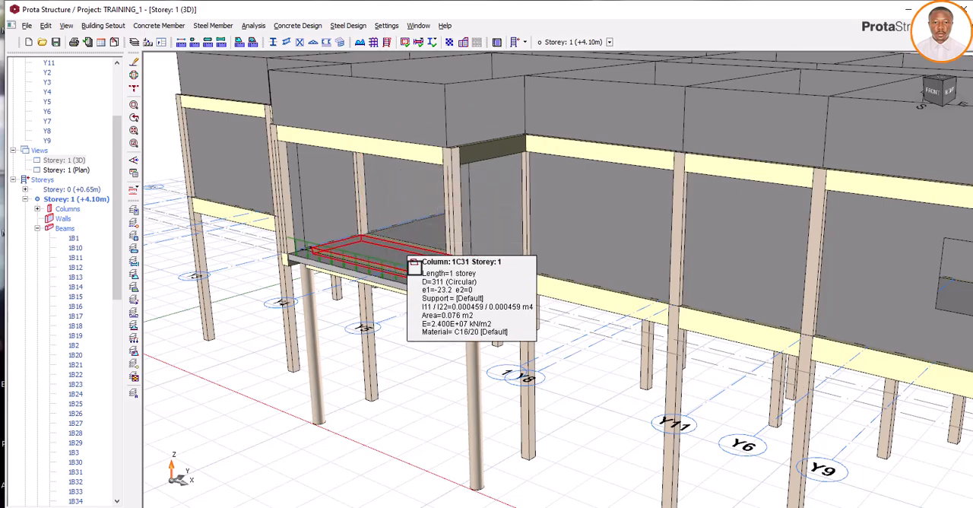
mouse_move(462, 300)
middle_mouse_down()
mouse_move(432, 293)
mouse_move(438, 307)
middle_mouse_up()
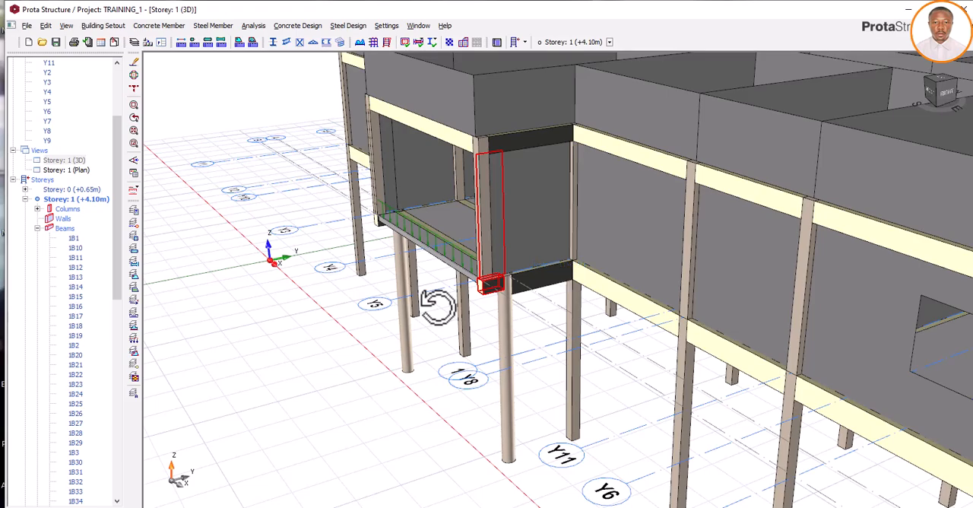
scroll(438, 240, "up", 3)
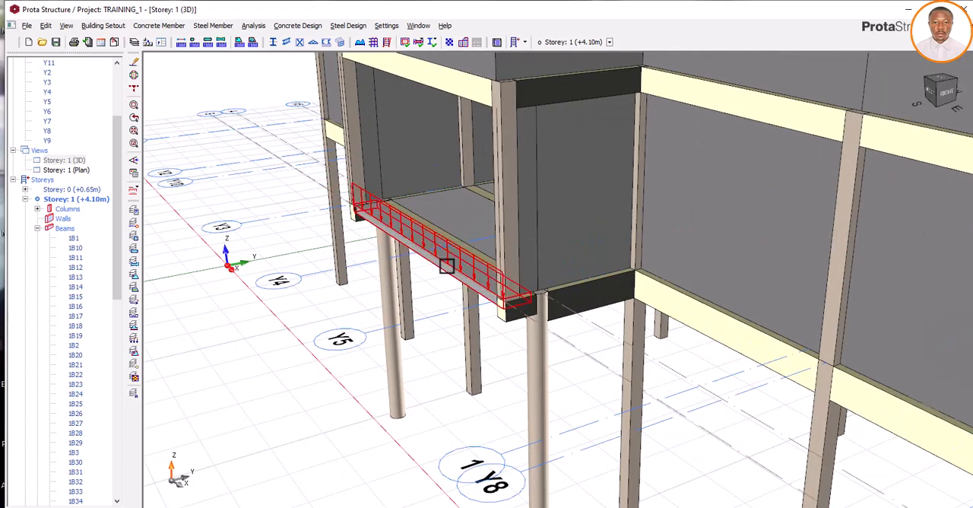
scroll(454, 283, "down", 4)
middle_click_drag(461, 285, 445, 277)
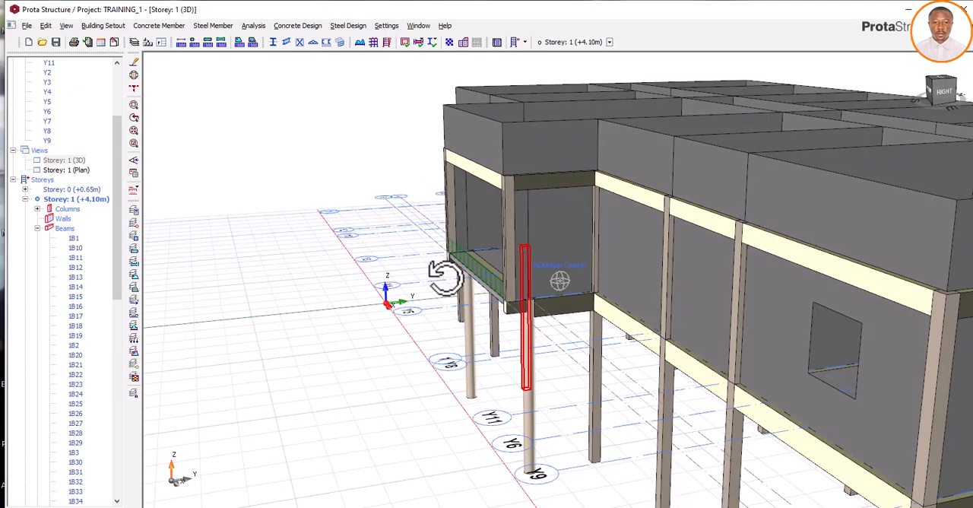
scroll(493, 276, "down", 5)
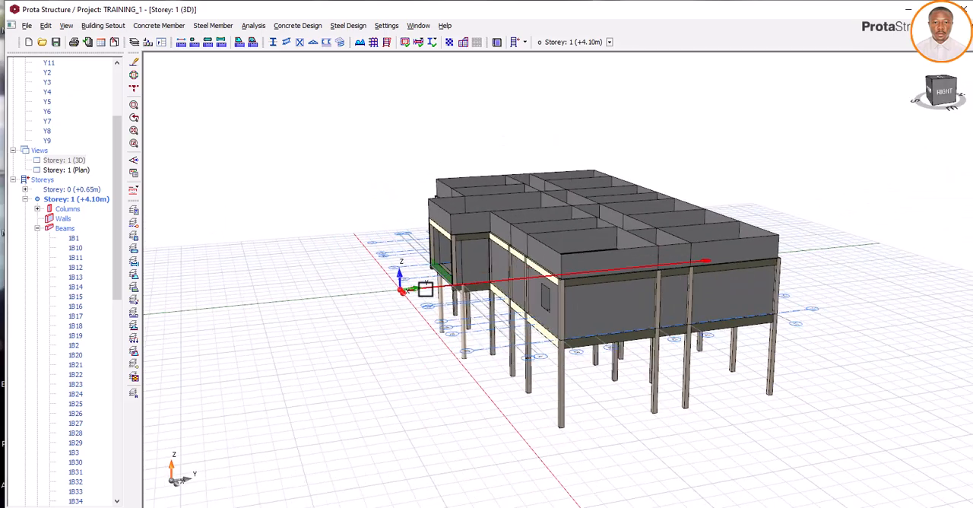
mouse_move(426, 286)
middle_mouse_down()
mouse_move(476, 300)
mouse_move(443, 293)
middle_mouse_up()
scroll(456, 303, "up", 3)
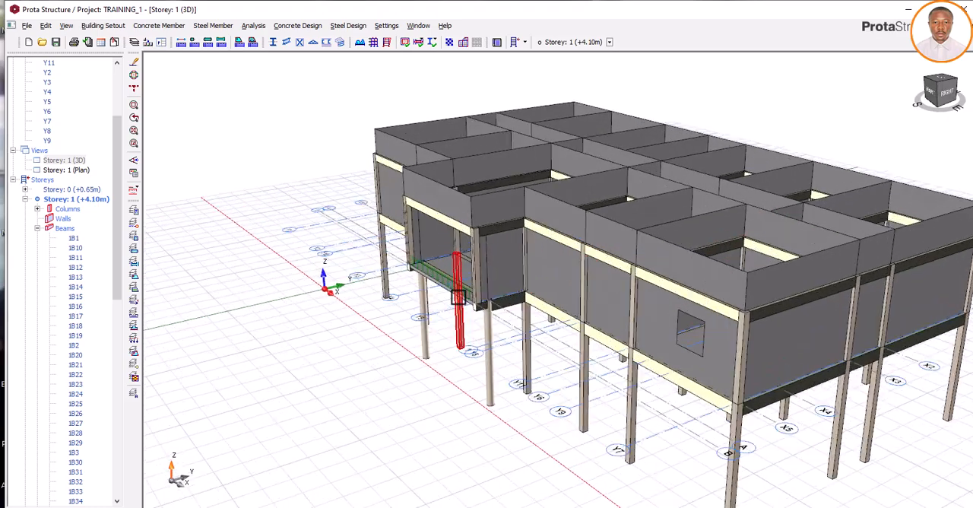
scroll(456, 282, "up", 3)
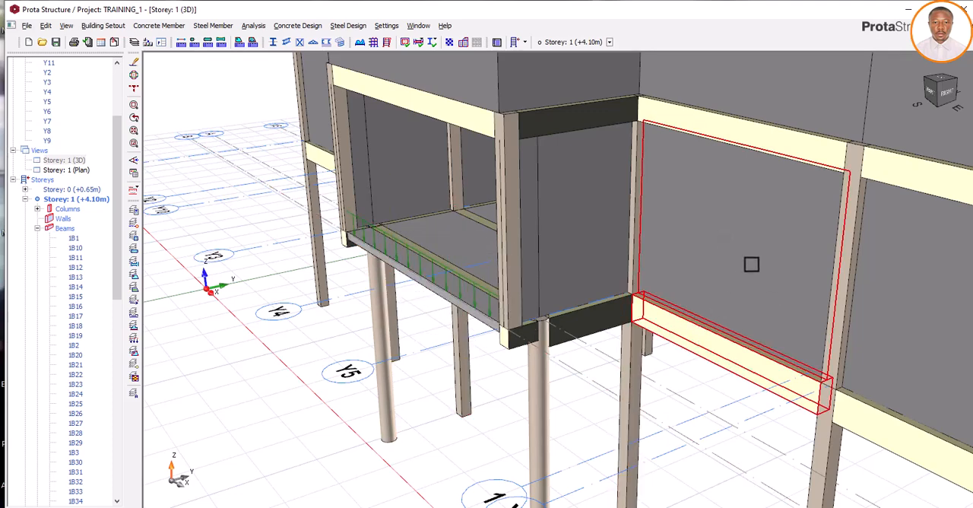
scroll(745, 262, "down", 3)
scroll(729, 261, "up", 2)
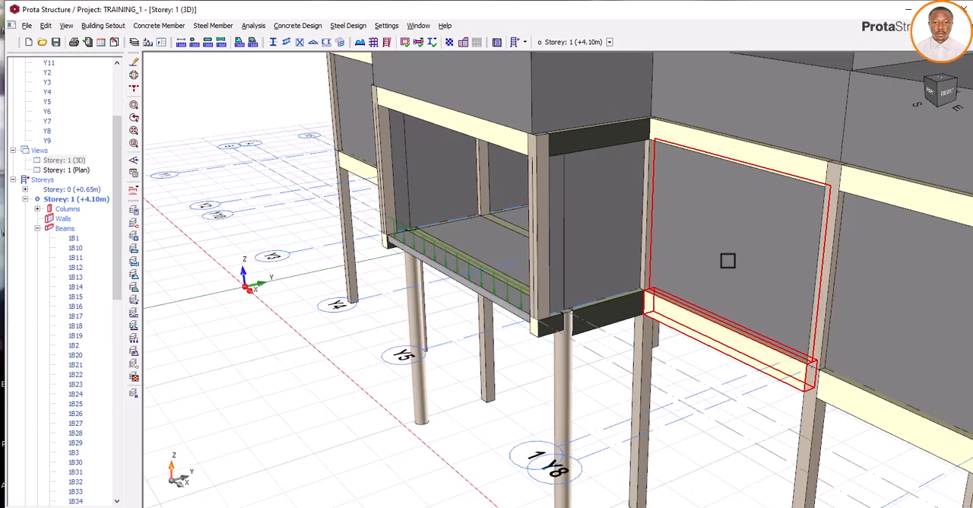
scroll(727, 260, "down", 3)
scroll(730, 258, "up", 3)
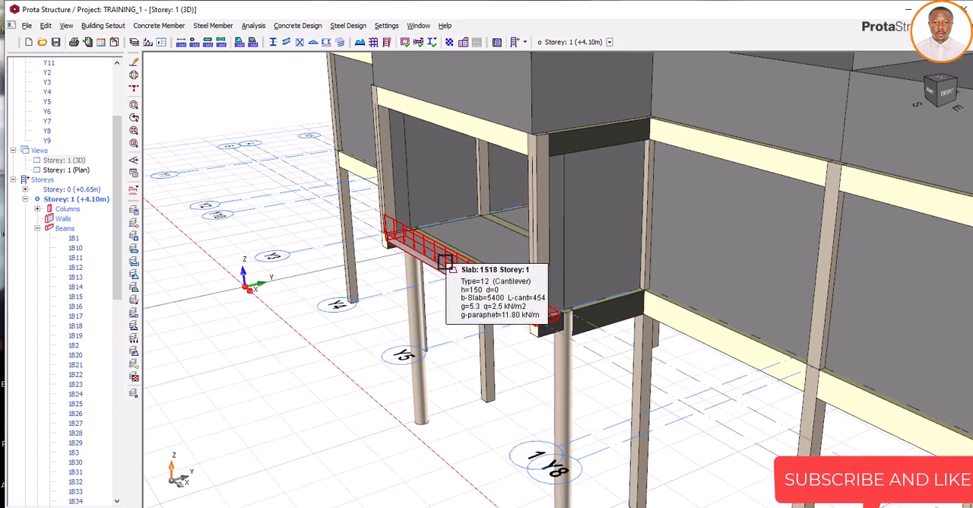
scroll(445, 262, "down", 2)
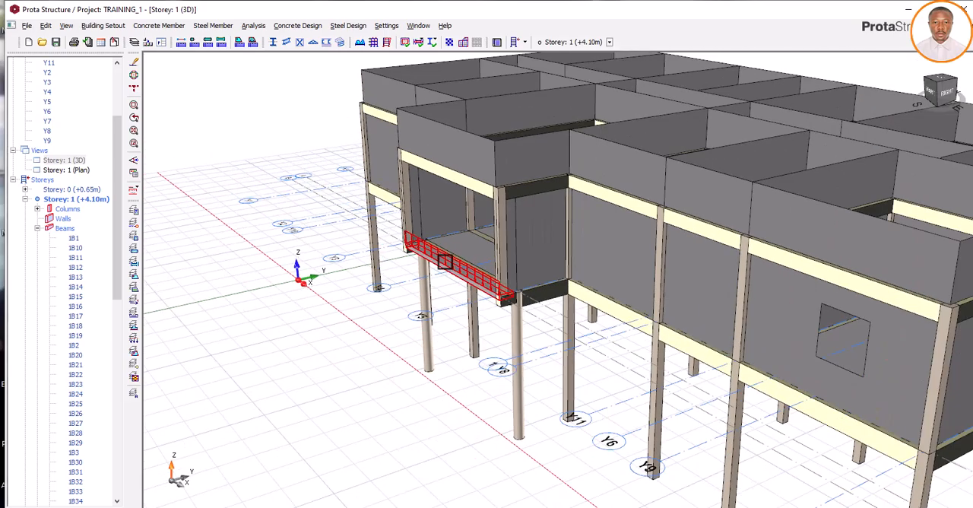
mouse_move(446, 295)
middle_mouse_down()
mouse_move(560, 322)
mouse_move(582, 315)
mouse_move(557, 321)
middle_mouse_up()
middle_click_drag(539, 322, 573, 323)
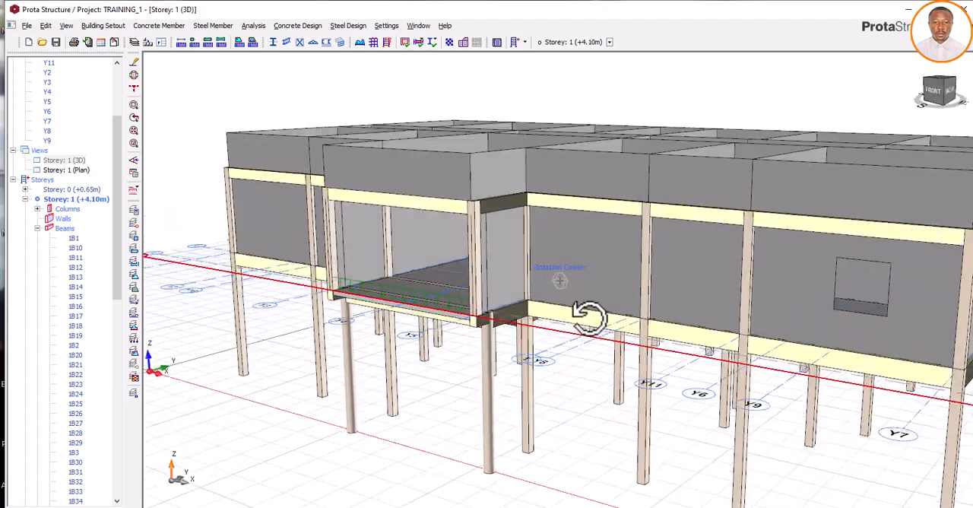
middle_click_drag(593, 316, 569, 320)
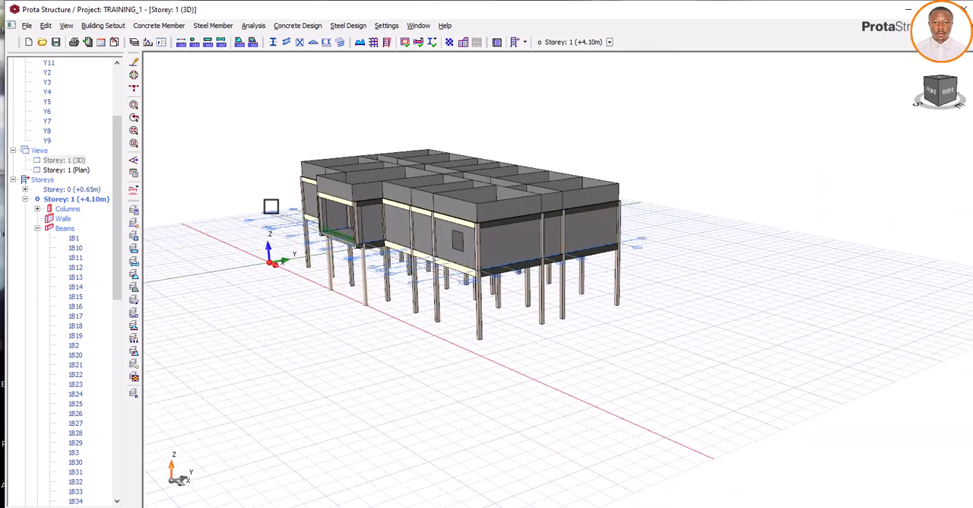
- Inspect the 3D model from the front and right sides, checking the beam walls, wall opening, supporting columns and cantilever slab with its parapet load
scroll(456, 248, "up", 3)
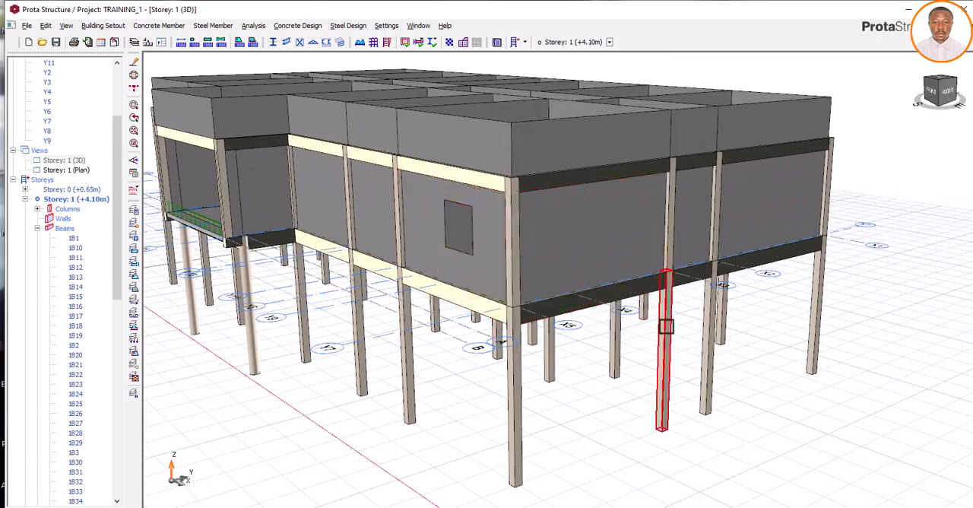
middle_click_drag(665, 327, 603, 341)
scroll(693, 329, "down", 5)
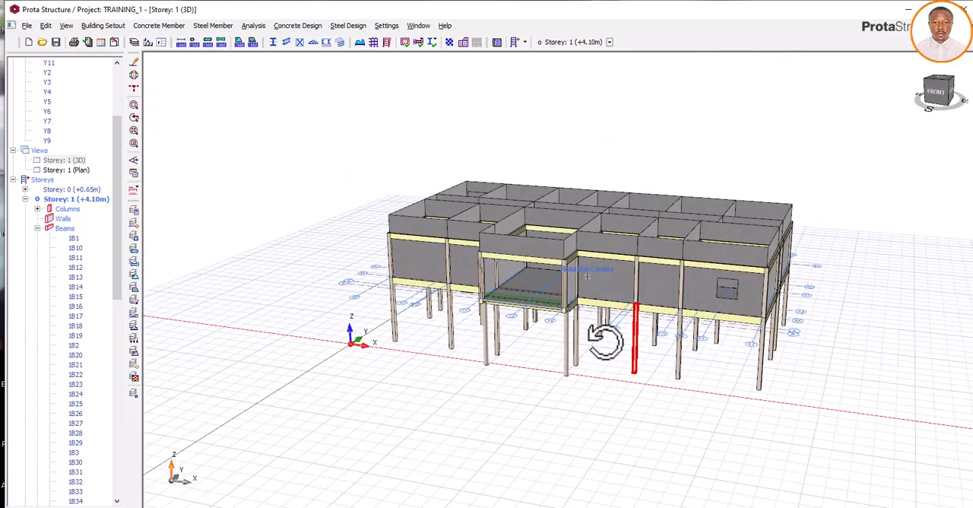
scroll(549, 319, "up", 3)
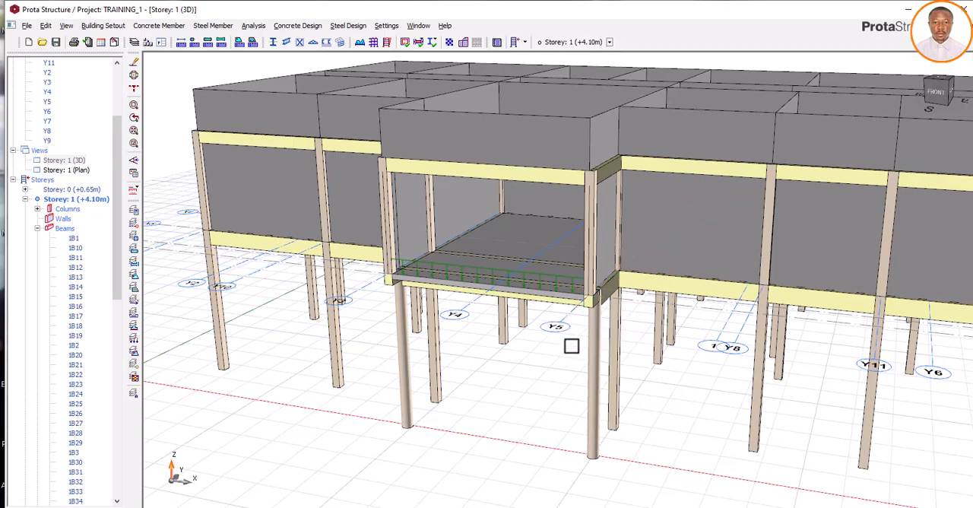
scroll(543, 351, "down", 5)
mouse_move(649, 369)
middle_mouse_down()
mouse_move(633, 363)
mouse_move(640, 368)
middle_mouse_up()
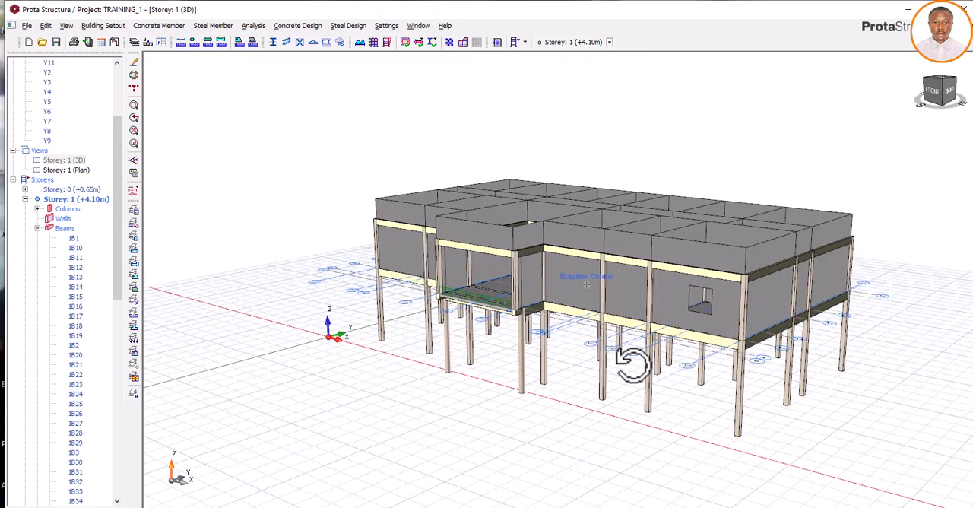
middle_click_drag(643, 366, 608, 366)
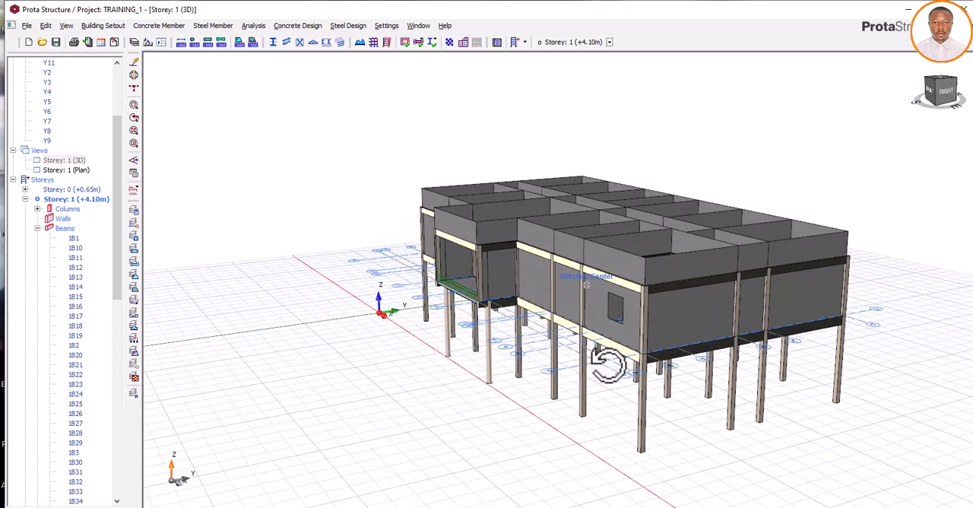
mouse_move(608, 363)
middle_mouse_down()
mouse_move(570, 365)
mouse_move(643, 354)
mouse_move(656, 365)
mouse_move(609, 370)
mouse_move(654, 364)
mouse_move(612, 371)
mouse_move(625, 365)
middle_mouse_up()
scroll(483, 313, "up", 3)
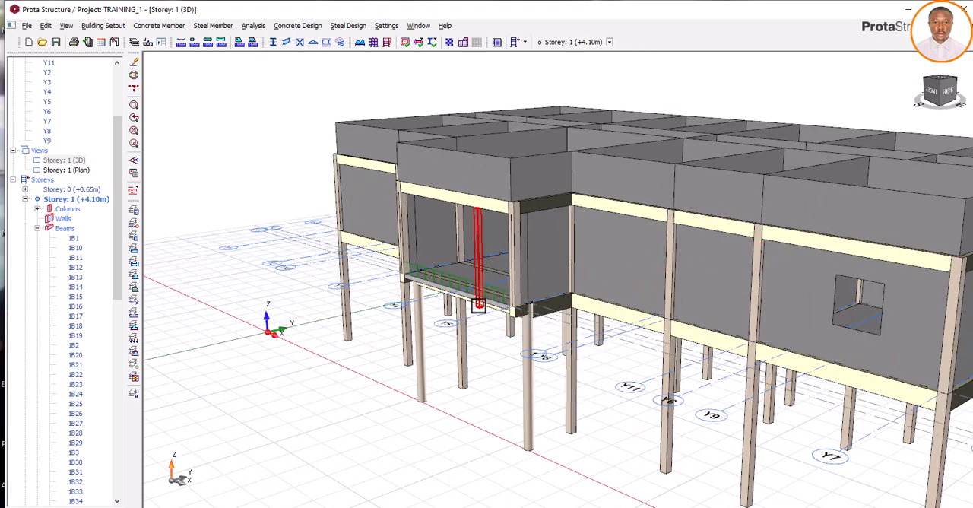
scroll(473, 301, "down", 1)
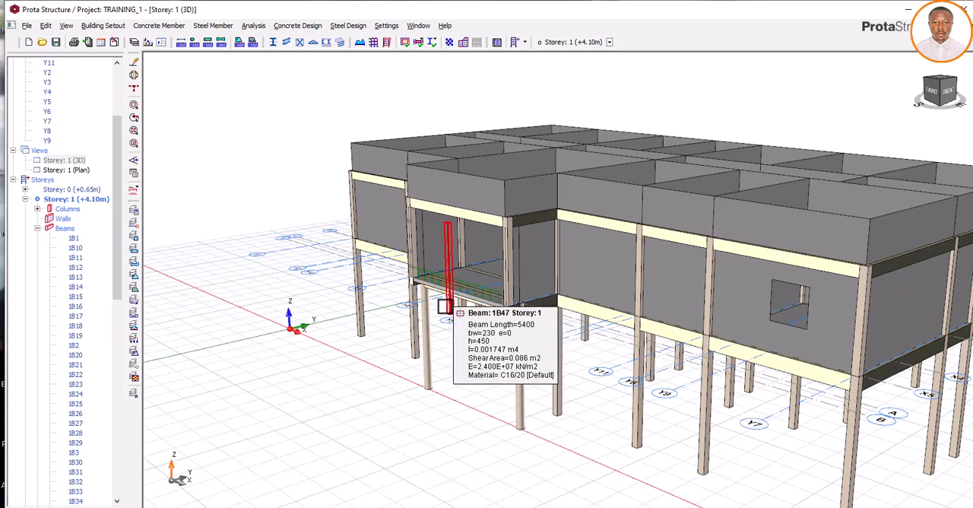
mouse_move(514, 352)
middle_mouse_down()
mouse_move(503, 351)
mouse_move(515, 365)
middle_mouse_up()
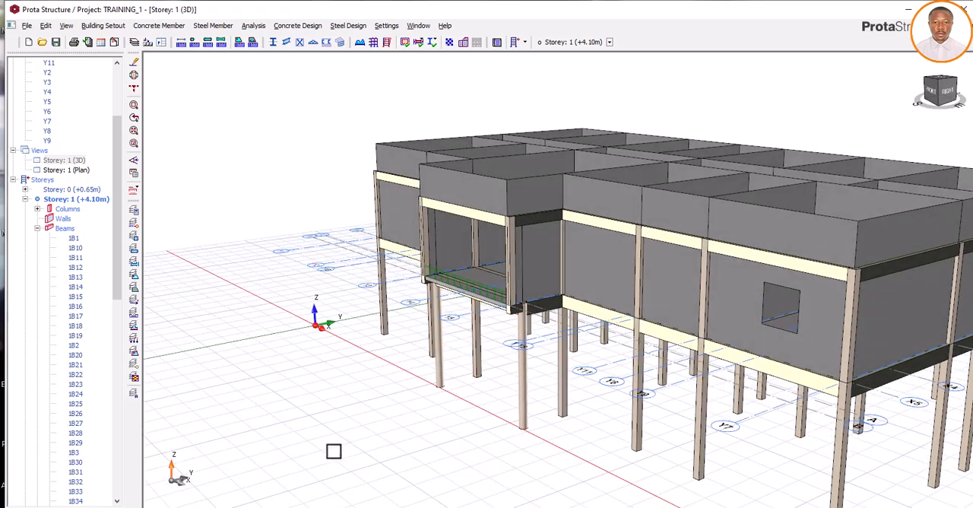